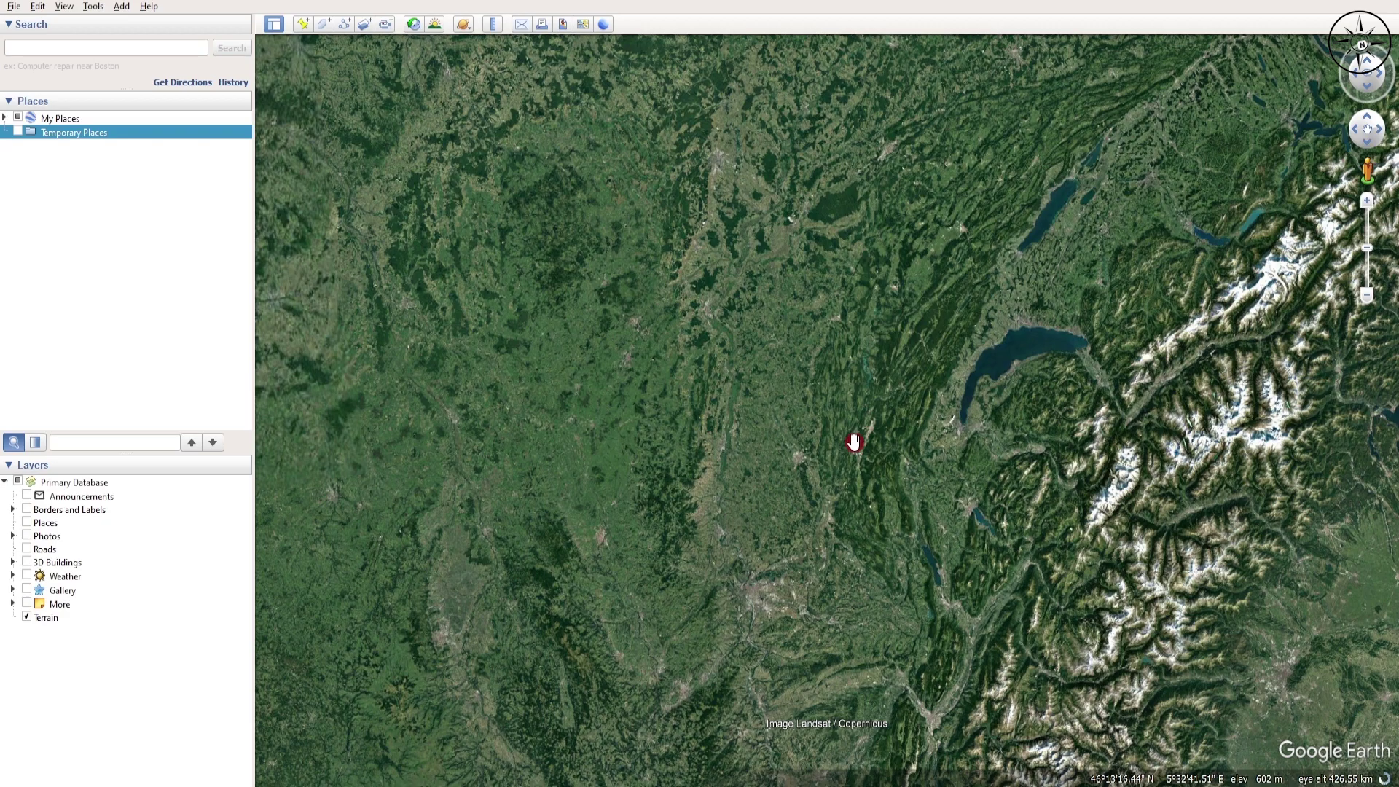
Step: Zoom in over the Jura ridges west of Lake Geneva from about 426 km to 98 km eye altitude
{"action": "scroll", "coordinate": [854, 442], "scroll_direction": "up", "scroll_amount": 3}
{"action": "scroll", "coordinate": [837, 396], "scroll_direction": "up", "scroll_amount": 2}
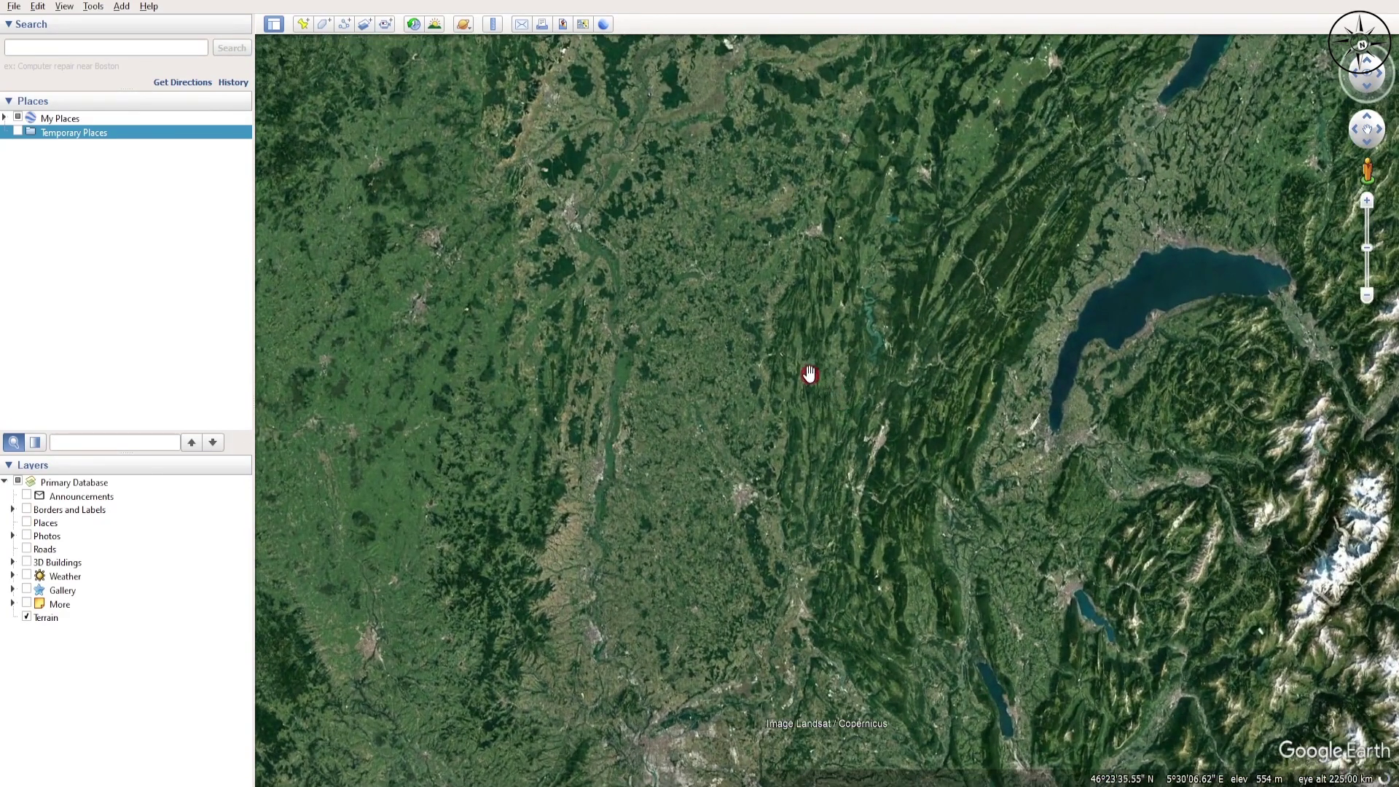
{"action": "scroll", "coordinate": [809, 373], "scroll_direction": "up", "scroll_amount": 2}
{"action": "scroll", "coordinate": [838, 382], "scroll_direction": "up", "scroll_amount": 1}
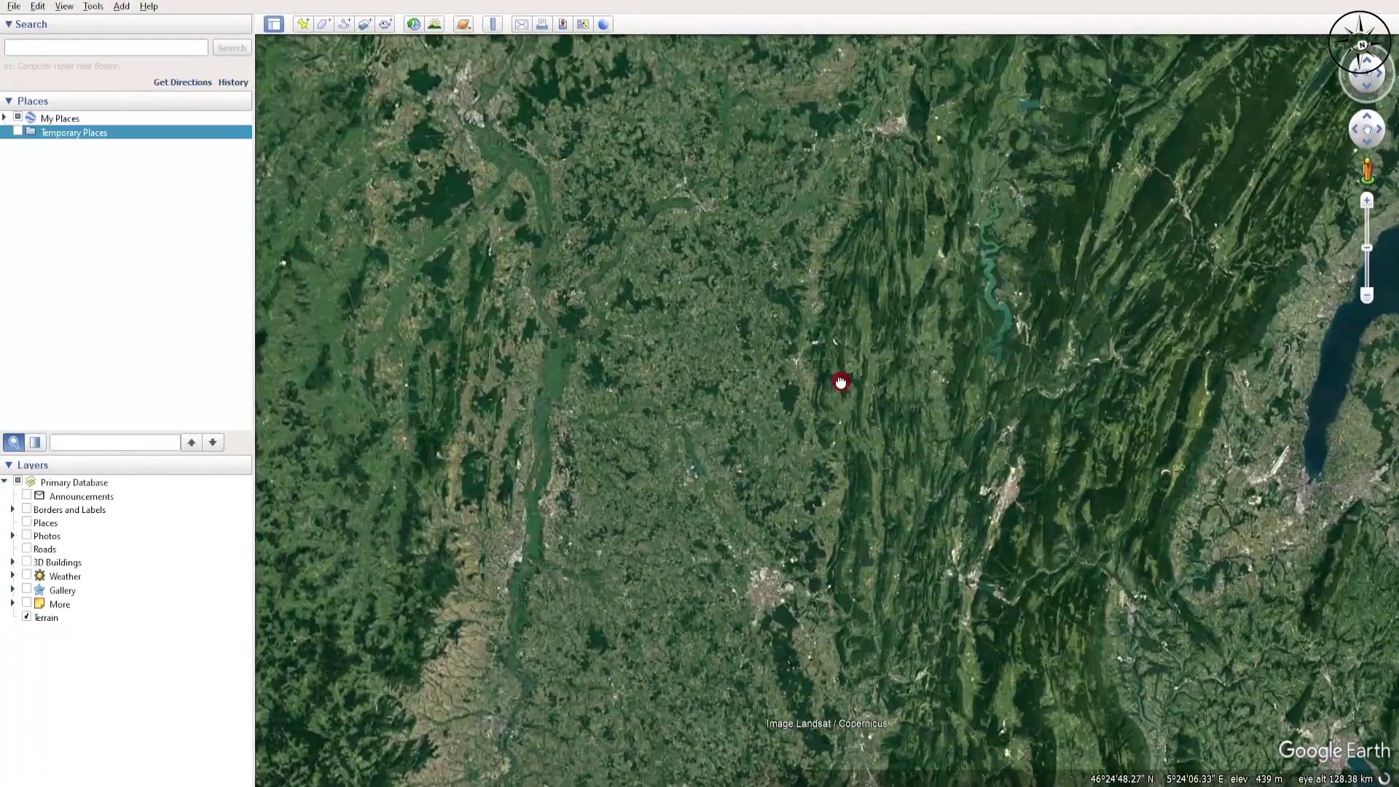
{"action": "scroll", "coordinate": [844, 389], "scroll_direction": "up", "scroll_amount": 2}
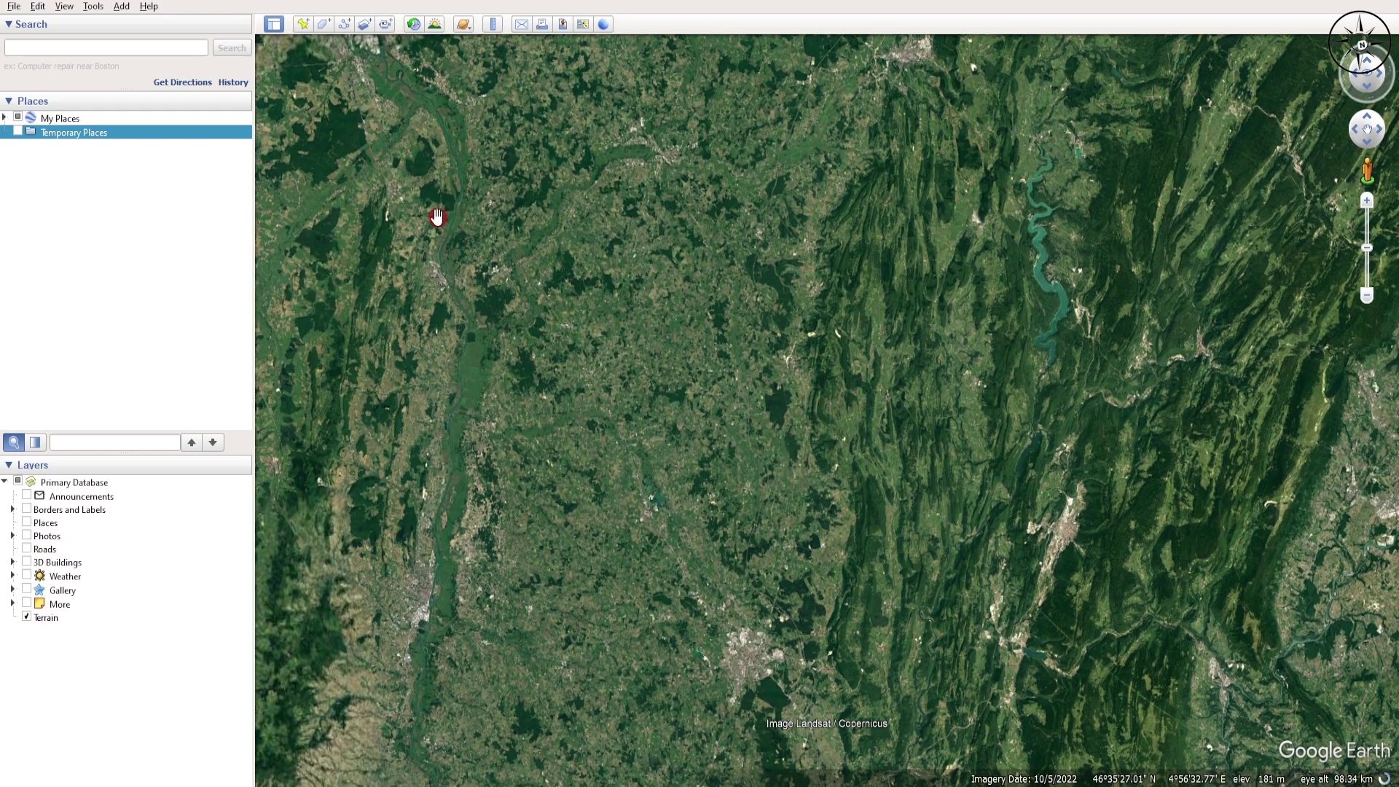
Step: Trace a new grid path of east–west and north–south passes across the ridges, named Path
{"action": "left_click", "coordinate": [343, 27]}
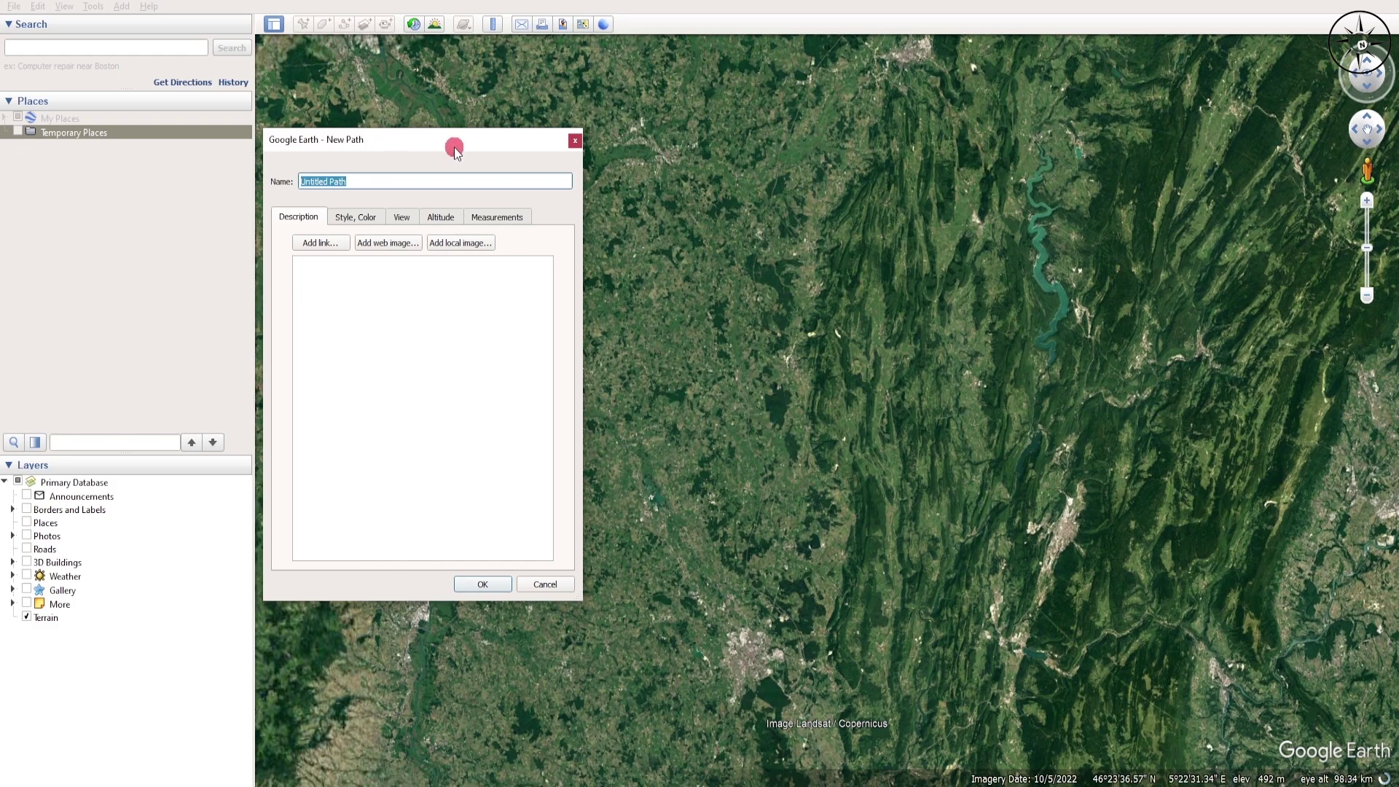
{"action": "mouse_move", "coordinate": [454, 150]}
{"action": "left_mouse_down"}
{"action": "mouse_move", "coordinate": [475, 134]}
{"action": "mouse_move", "coordinate": [547, 138]}
{"action": "mouse_move", "coordinate": [457, 156]}
{"action": "left_mouse_up"}
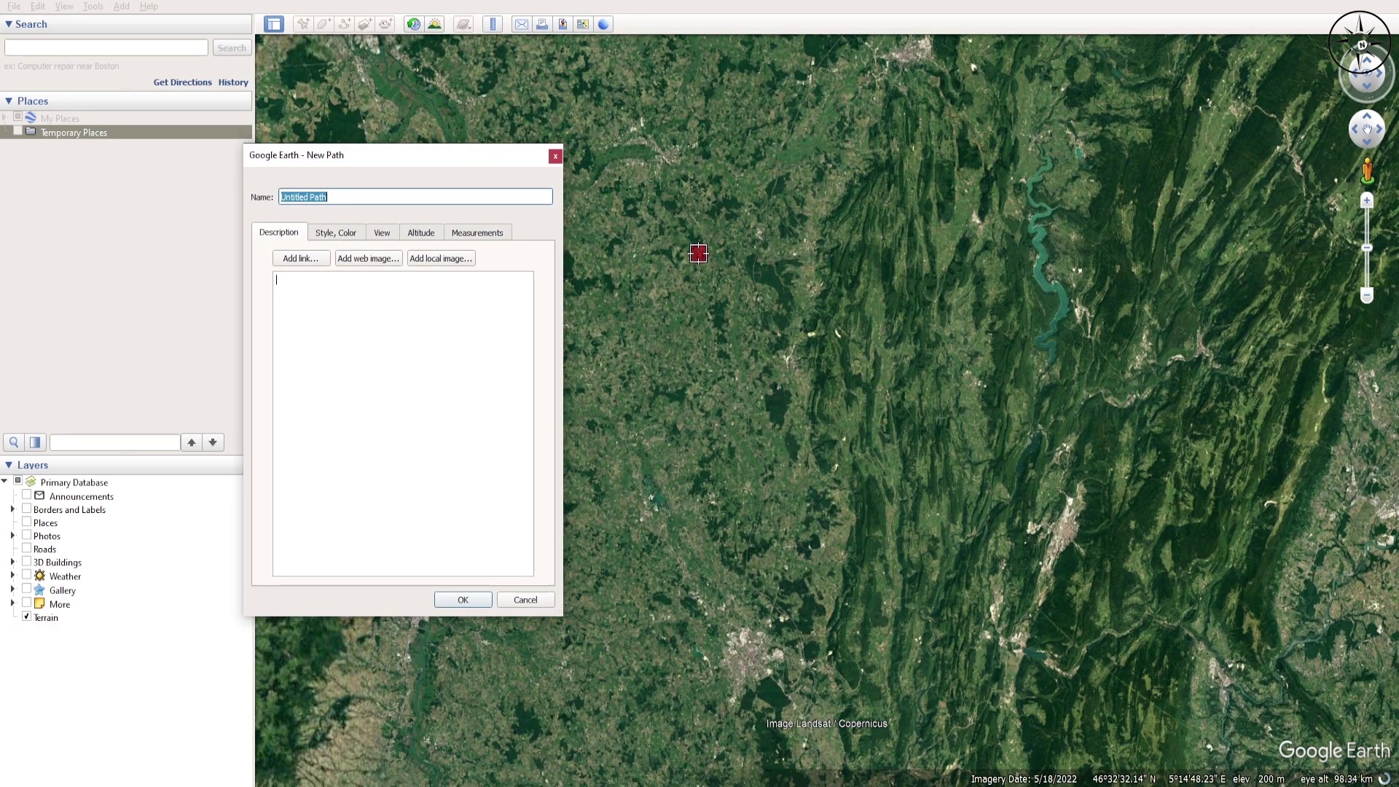
{"action": "mouse_move", "coordinate": [698, 253]}
{"action": "left_mouse_down"}
{"action": "mouse_move", "coordinate": [933, 266]}
{"action": "mouse_move", "coordinate": [934, 287]}
{"action": "mouse_move", "coordinate": [709, 278]}
{"action": "mouse_move", "coordinate": [696, 290]}
{"action": "mouse_move", "coordinate": [930, 312]}
{"action": "mouse_move", "coordinate": [934, 336]}
{"action": "mouse_move", "coordinate": [716, 327]}
{"action": "mouse_move", "coordinate": [698, 345]}
{"action": "mouse_move", "coordinate": [721, 359]}
{"action": "mouse_move", "coordinate": [926, 363]}
{"action": "mouse_move", "coordinate": [877, 389]}
{"action": "mouse_move", "coordinate": [741, 387]}
{"action": "mouse_move", "coordinate": [701, 404]}
{"action": "mouse_move", "coordinate": [940, 417]}
{"action": "mouse_move", "coordinate": [865, 449]}
{"action": "mouse_move", "coordinate": [697, 448]}
{"action": "mouse_move", "coordinate": [725, 473]}
{"action": "mouse_move", "coordinate": [932, 480]}
{"action": "left_mouse_up"}
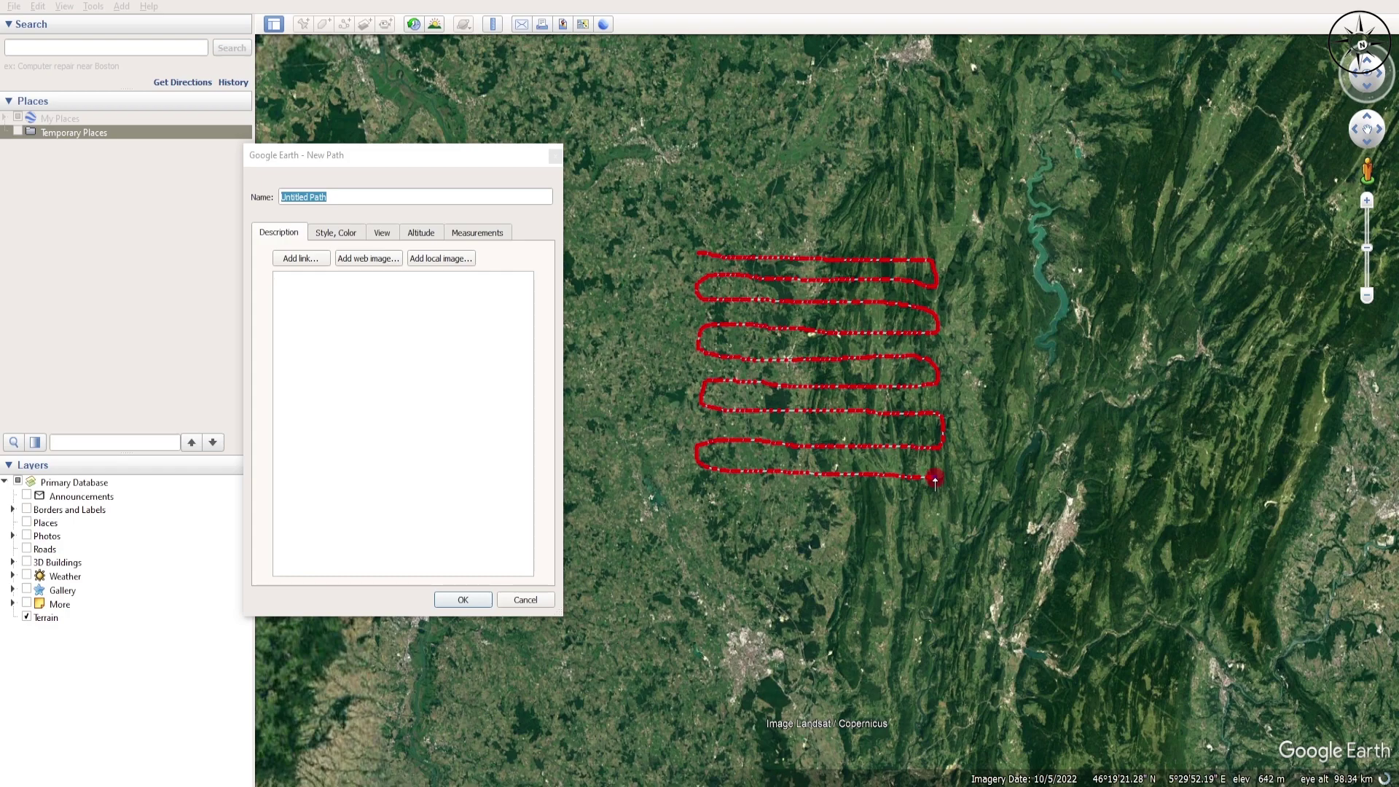
{"action": "mouse_move", "coordinate": [935, 479]}
{"action": "left_mouse_down"}
{"action": "mouse_move", "coordinate": [935, 266]}
{"action": "mouse_move", "coordinate": [921, 262]}
{"action": "mouse_move", "coordinate": [926, 473]}
{"action": "mouse_move", "coordinate": [908, 475]}
{"action": "mouse_move", "coordinate": [905, 293]}
{"action": "mouse_move", "coordinate": [888, 306]}
{"action": "mouse_move", "coordinate": [876, 473]}
{"action": "mouse_move", "coordinate": [870, 287]}
{"action": "mouse_move", "coordinate": [854, 287]}
{"action": "mouse_move", "coordinate": [847, 442]}
{"action": "mouse_move", "coordinate": [830, 444]}
{"action": "mouse_move", "coordinate": [830, 260]}
{"action": "mouse_move", "coordinate": [811, 441]}
{"action": "mouse_move", "coordinate": [791, 259]}
{"action": "mouse_move", "coordinate": [782, 461]}
{"action": "mouse_move", "coordinate": [775, 287]}
{"action": "mouse_move", "coordinate": [756, 267]}
{"action": "mouse_move", "coordinate": [759, 465]}
{"action": "mouse_move", "coordinate": [745, 327]}
{"action": "mouse_move", "coordinate": [717, 287]}
{"action": "mouse_move", "coordinate": [728, 420]}
{"action": "mouse_move", "coordinate": [700, 421]}
{"action": "mouse_move", "coordinate": [698, 250]}
{"action": "left_mouse_up"}
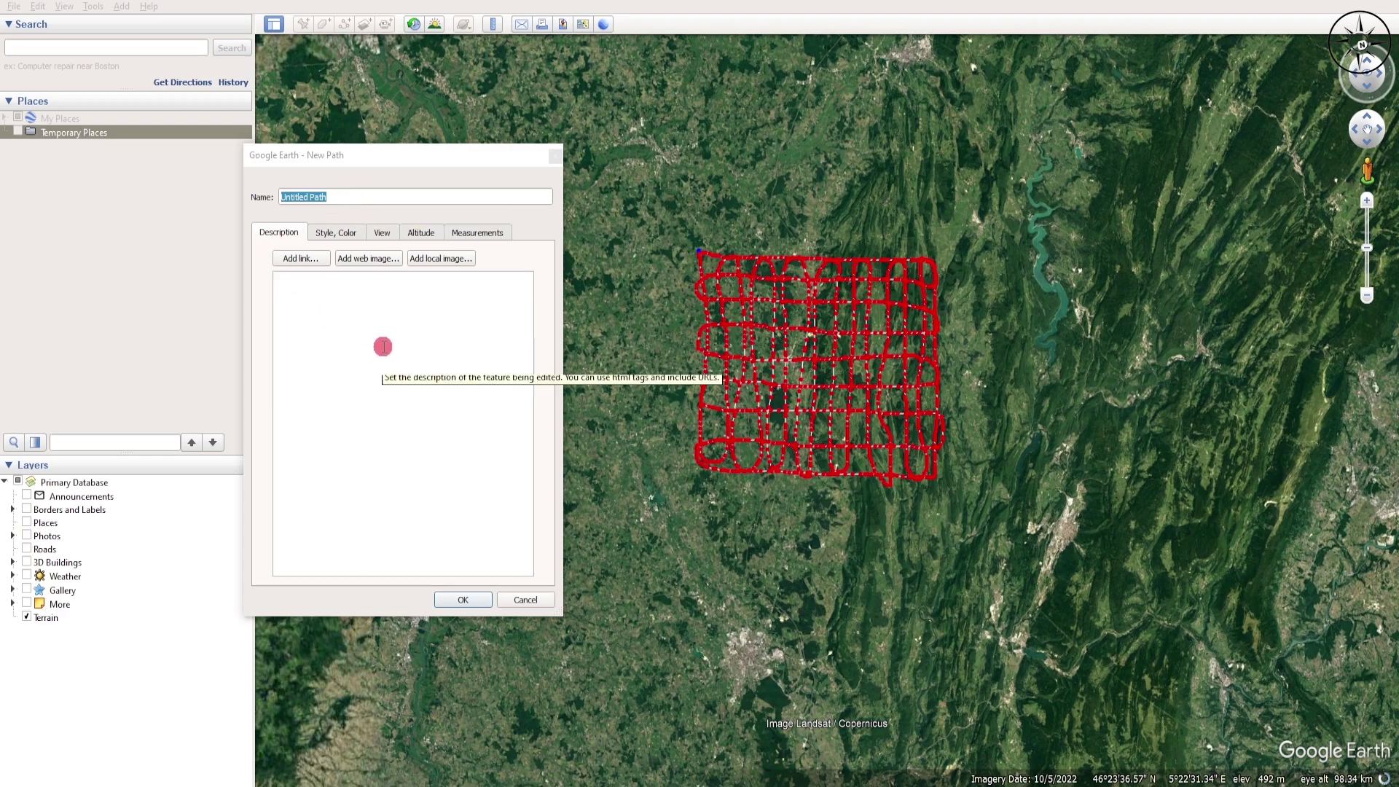
{"action": "type", "text": "Path"}
{"action": "left_click", "coordinate": [396, 487]}
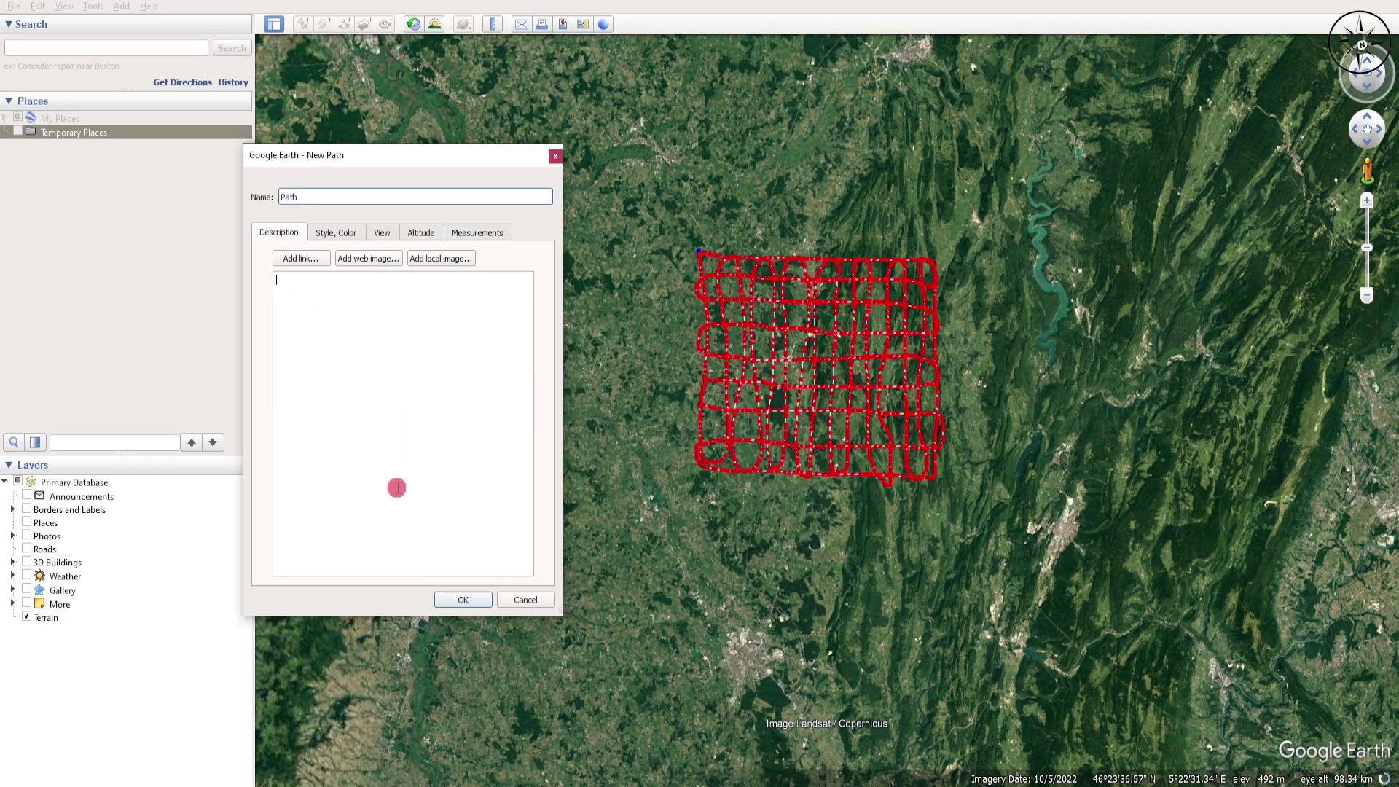
Step: Keep the new path and save it as path.kmz in the Desktop path folder
{"action": "left_click", "coordinate": [464, 599]}
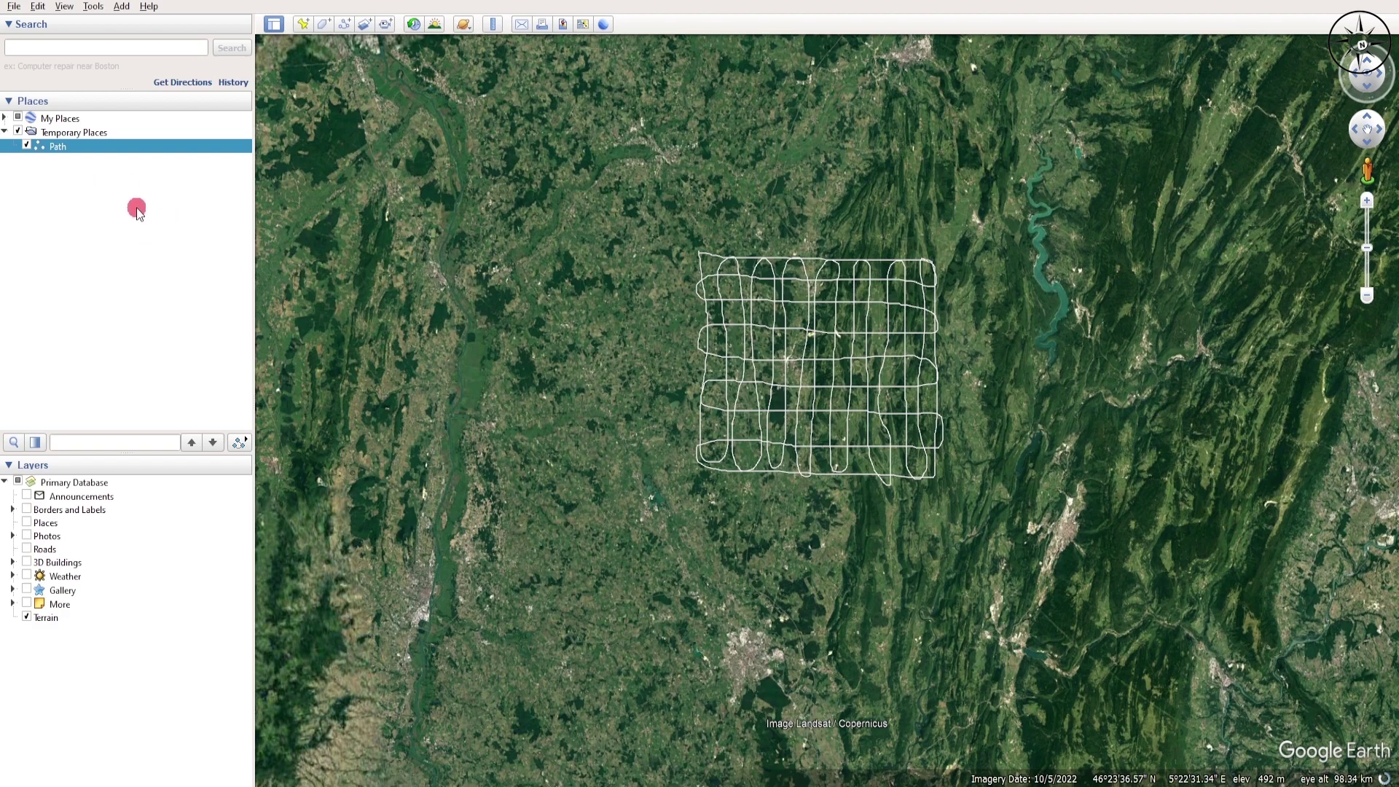
{"action": "right_click", "coordinate": [75, 151]}
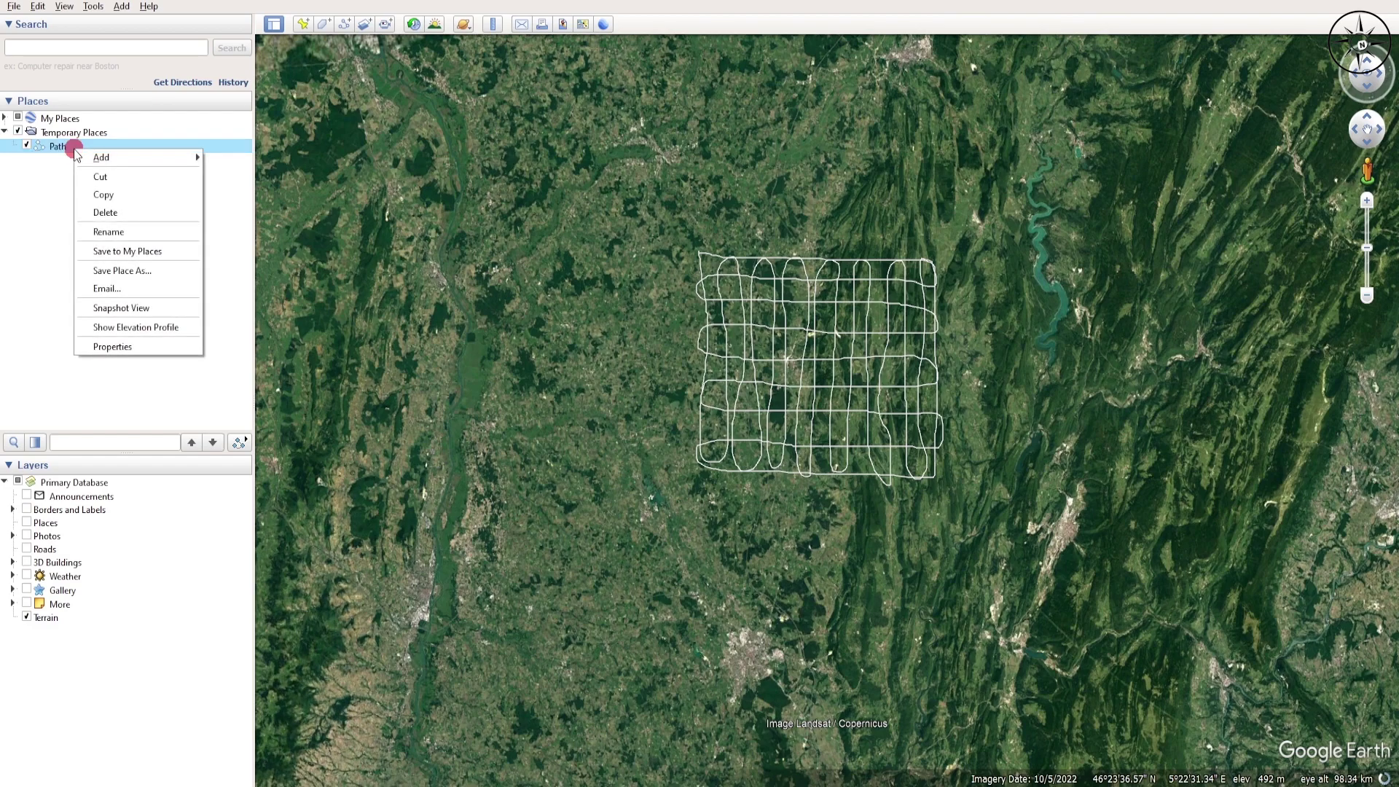
{"action": "left_click", "coordinate": [150, 272]}
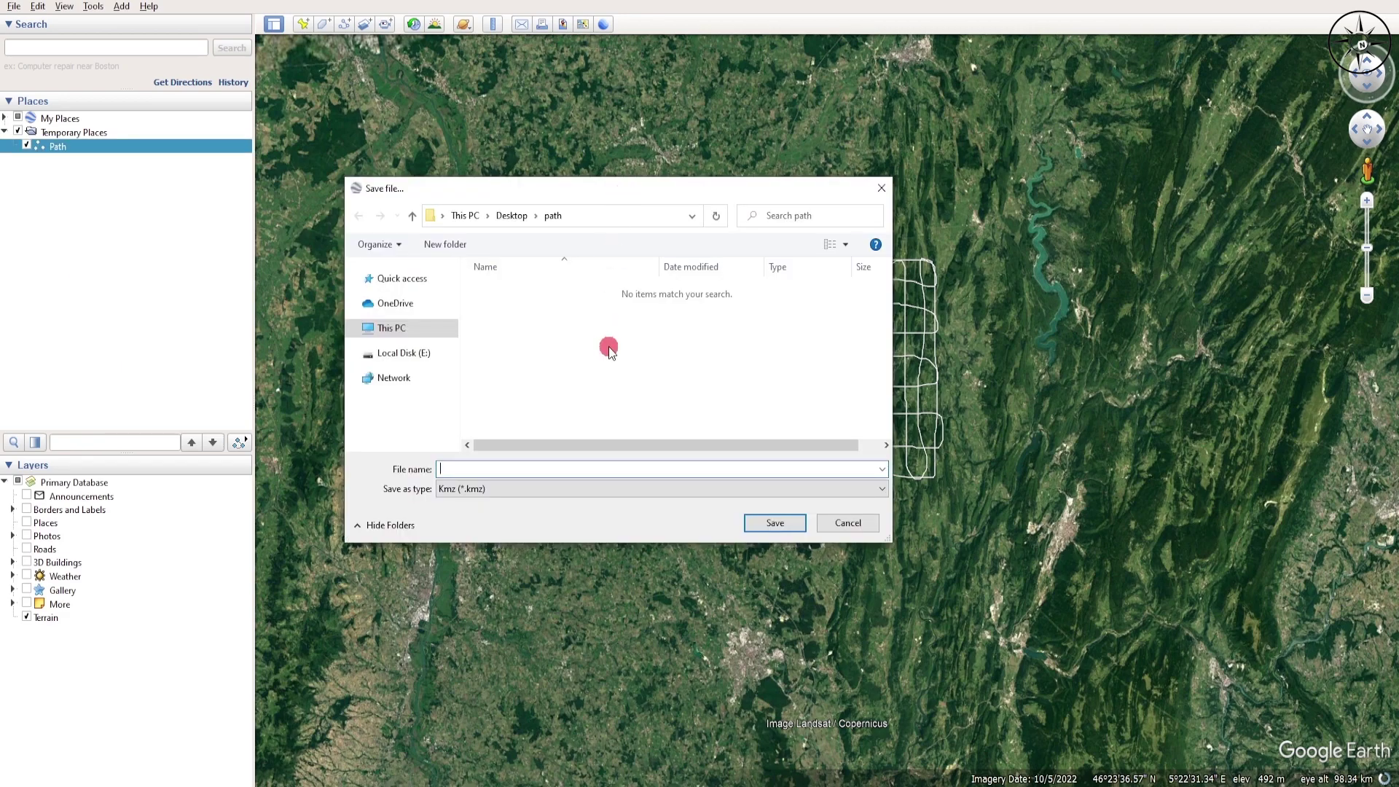
{"action": "type", "text": "path"}
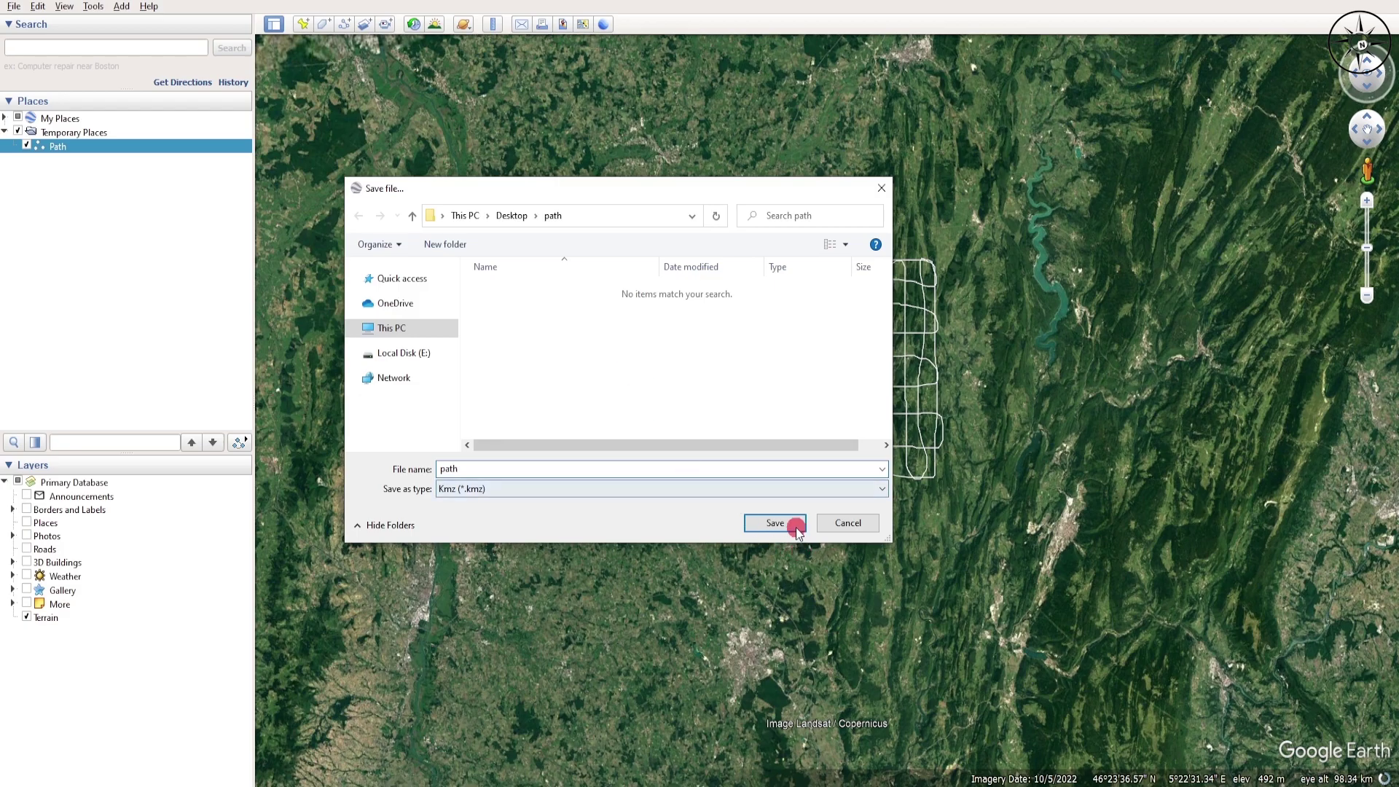
{"action": "left_click", "coordinate": [791, 523]}
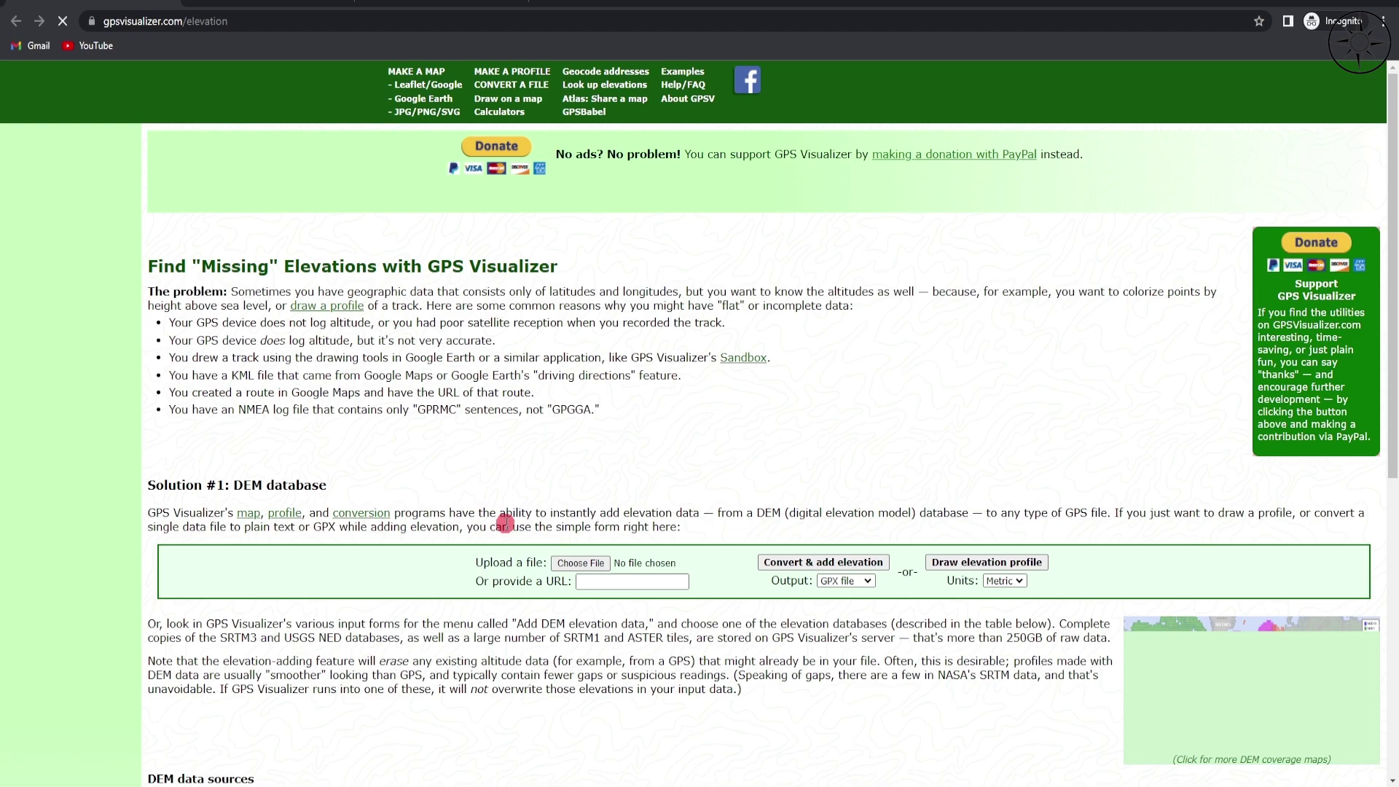
Step: Attach path.kmz to GPS Visualizer's elevation form with Plain text as the output format
{"action": "left_click", "coordinate": [581, 563]}
{"action": "left_click", "coordinate": [195, 113]}
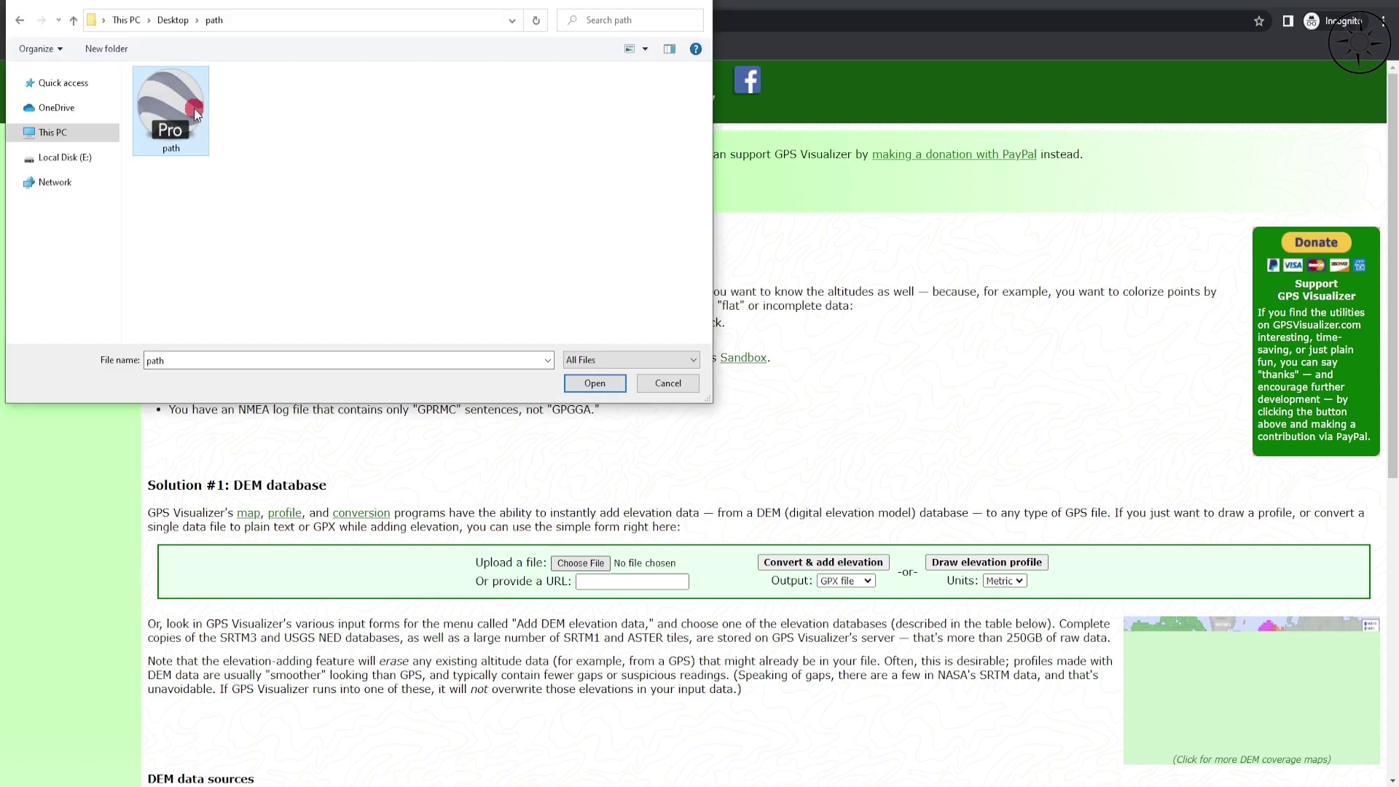
{"action": "left_click", "coordinate": [605, 383]}
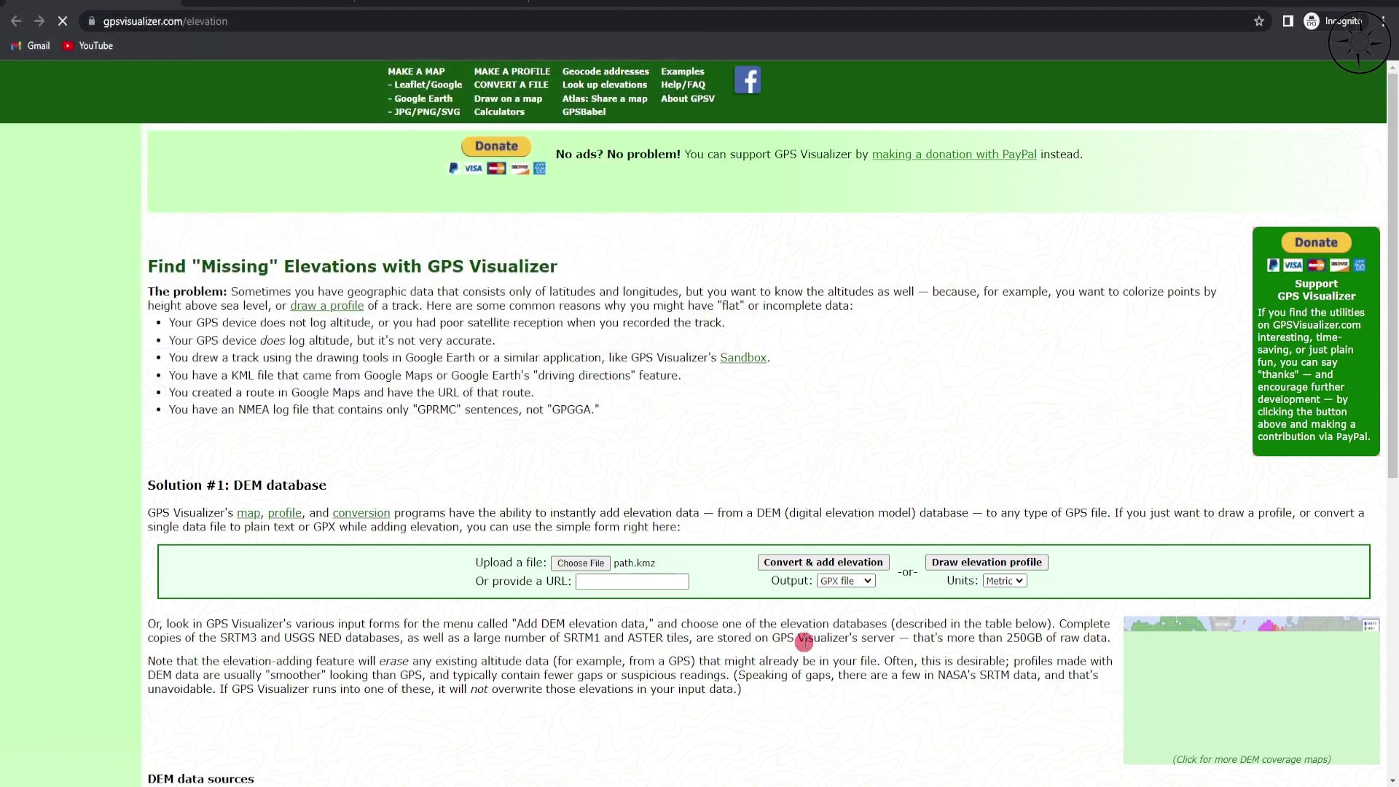
{"action": "left_click", "coordinate": [866, 581]}
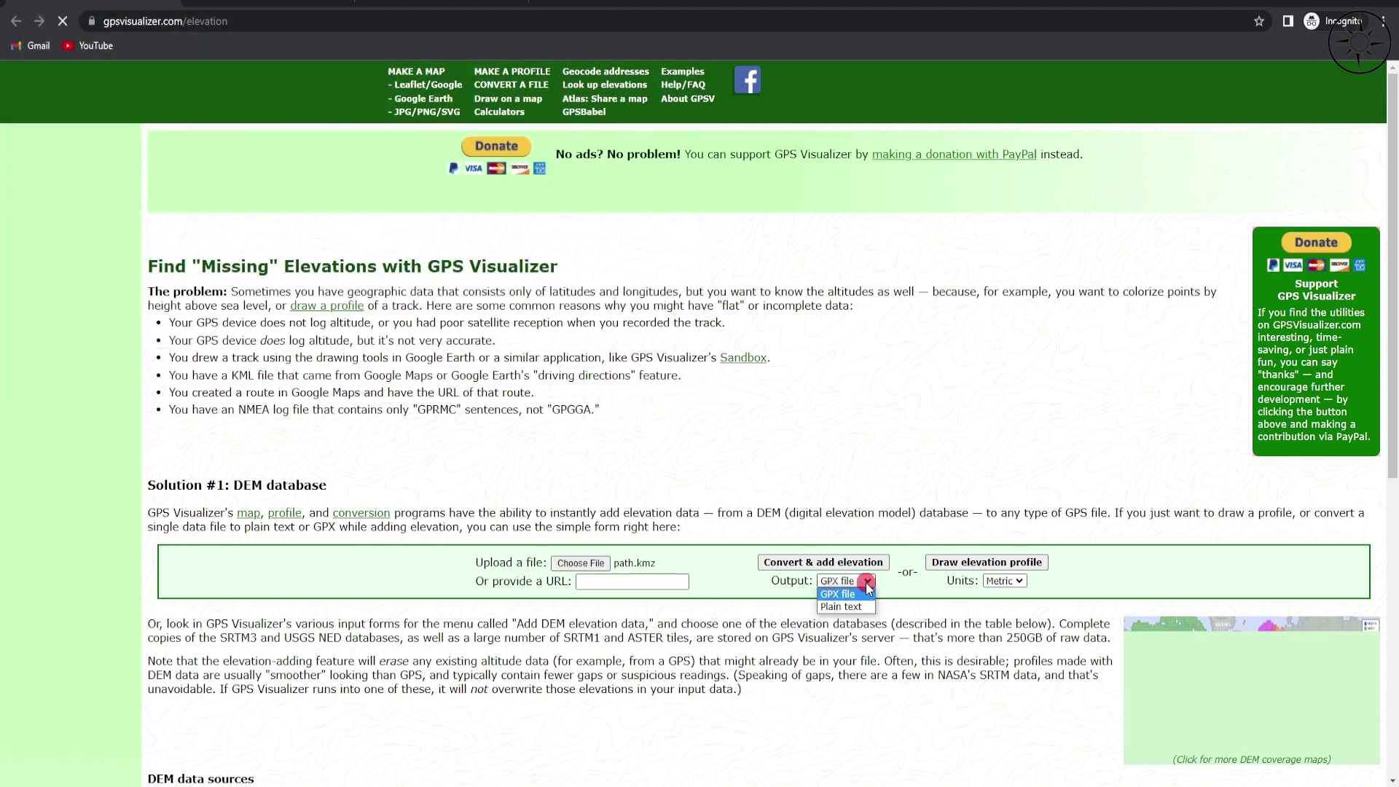
{"action": "left_click", "coordinate": [845, 607]}
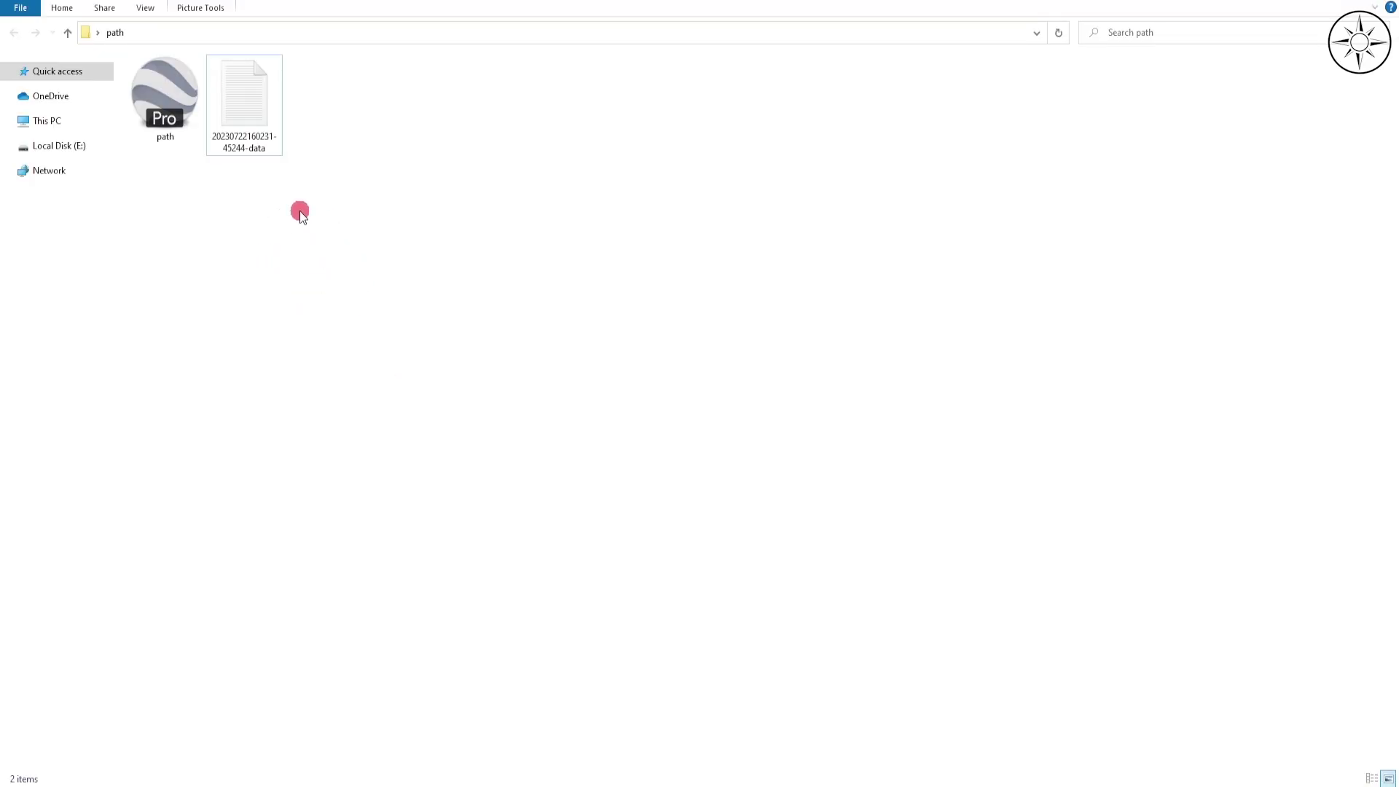
Step: Open the downloaded data .txt file from the path folder in Notepad
{"action": "double_click", "coordinate": [262, 137]}
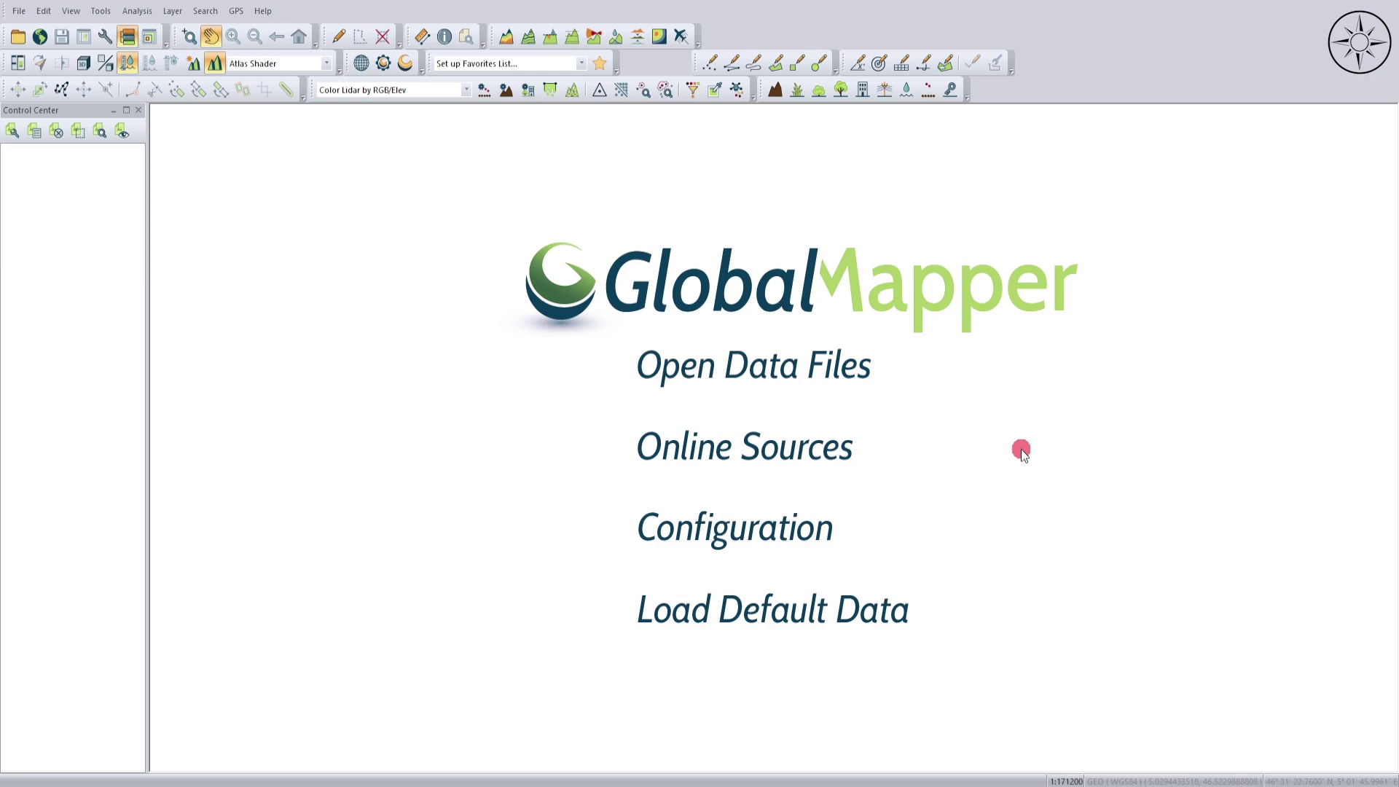
Step: Load the elevation data text file, check its latitude, longitude and altitude columns, and accept Point Only import
{"action": "left_click", "coordinate": [746, 373]}
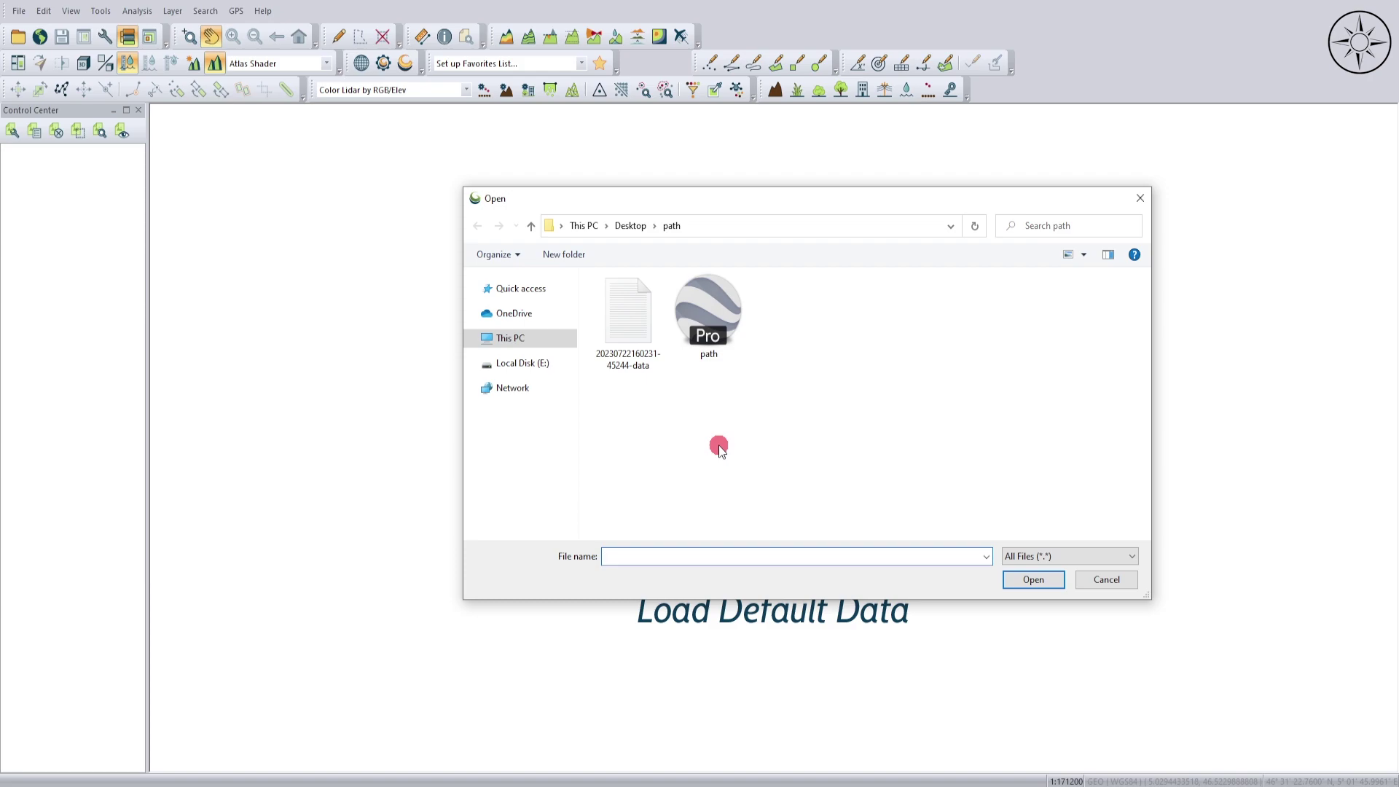
{"action": "left_click", "coordinate": [642, 342]}
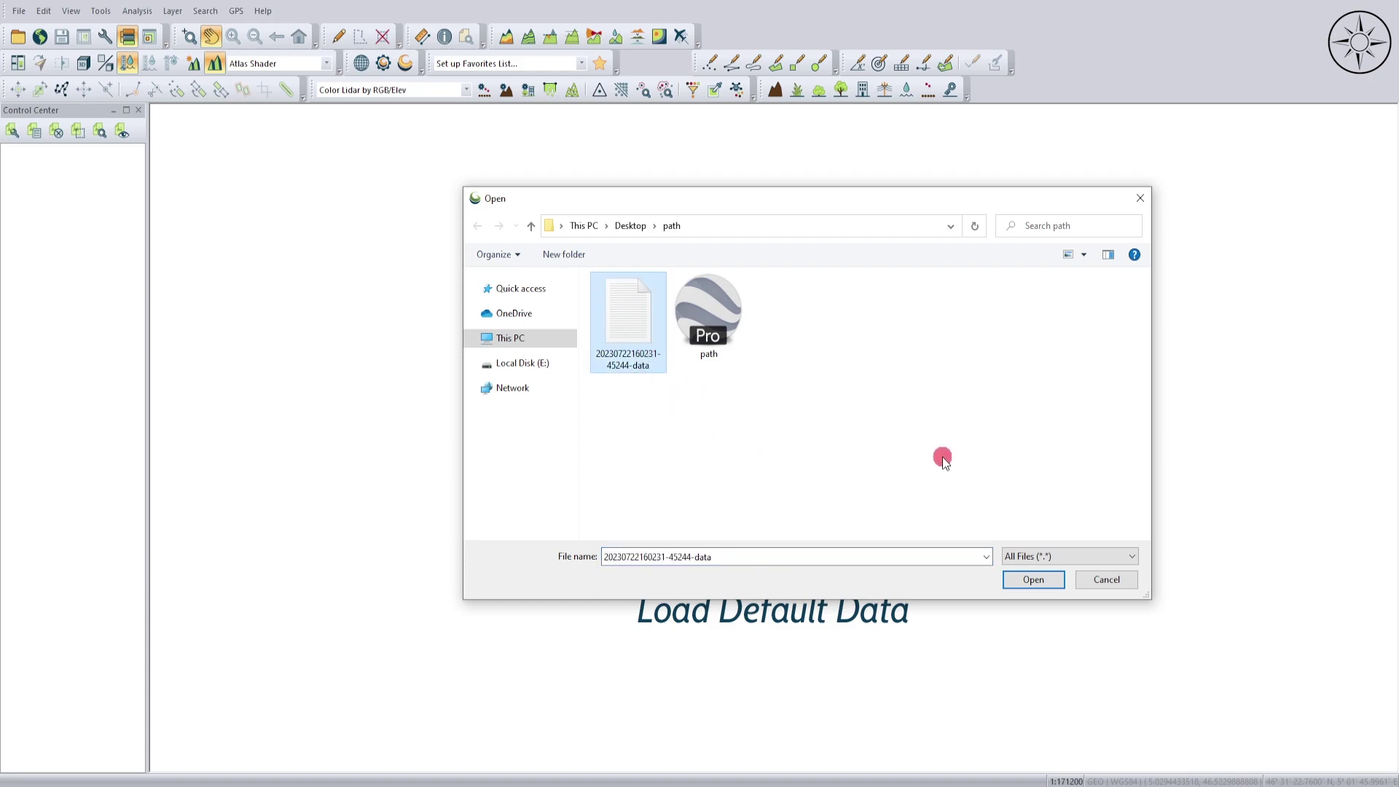
{"action": "left_click", "coordinate": [1034, 581]}
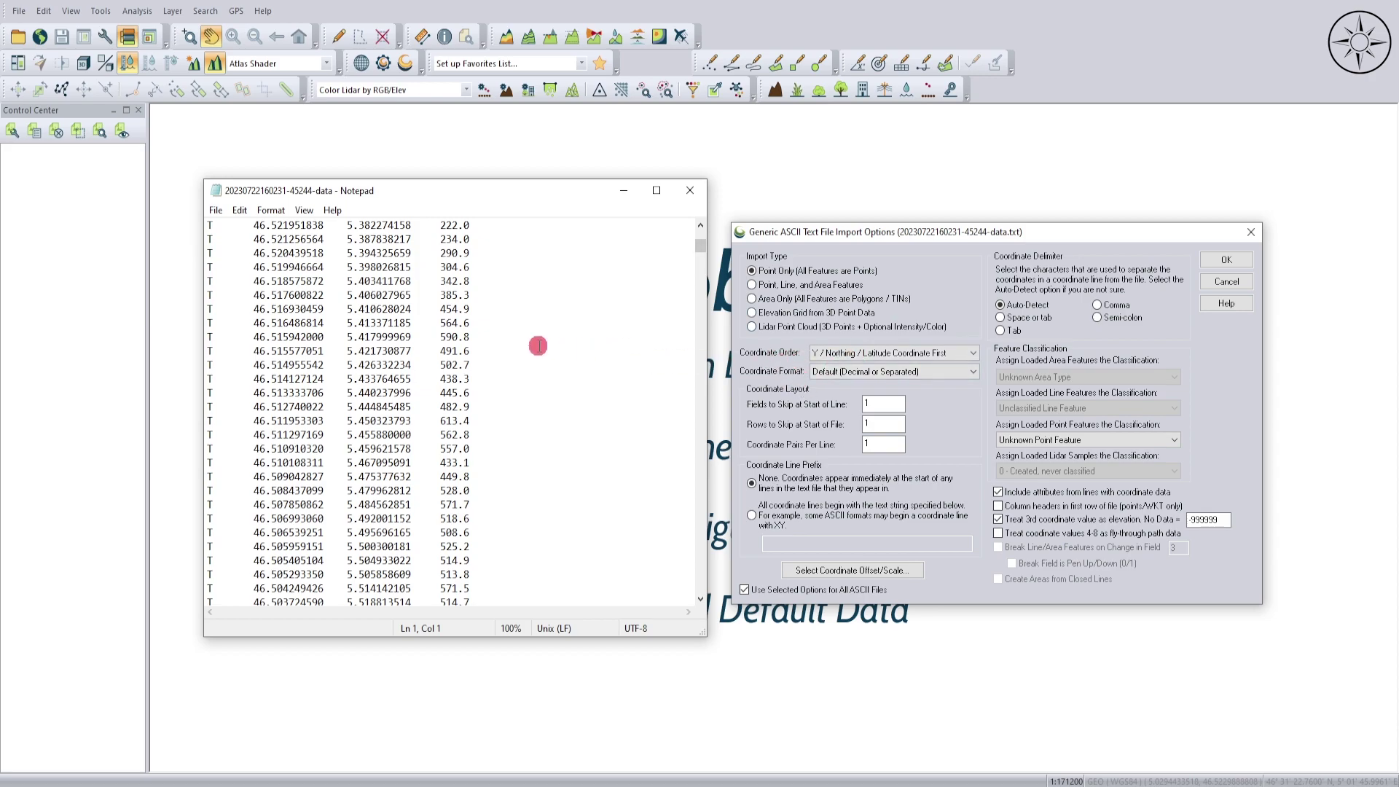
{"action": "scroll", "coordinate": [321, 327], "scroll_direction": "up", "scroll_amount": 9}
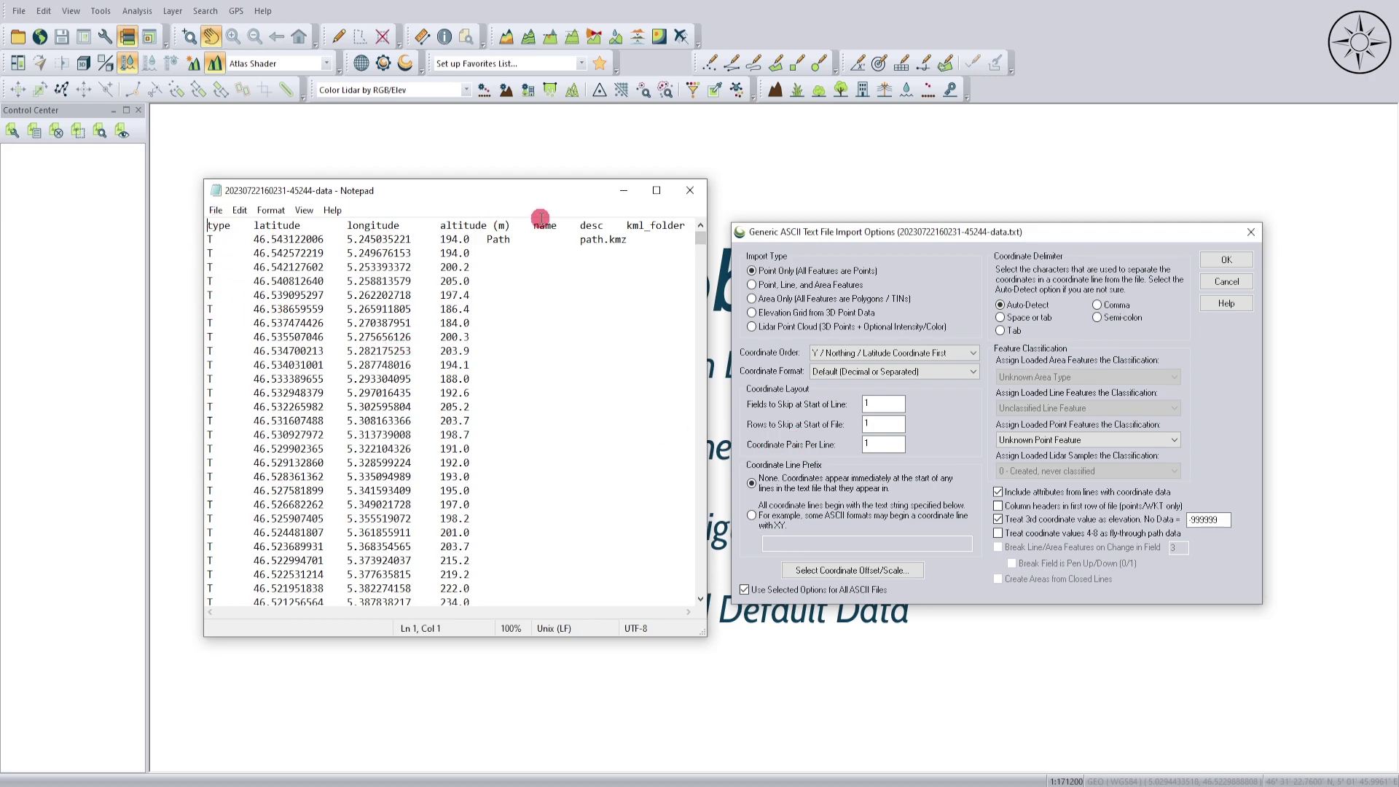
{"action": "mouse_move", "coordinate": [252, 225]}
{"action": "left_mouse_down"}
{"action": "mouse_move", "coordinate": [491, 220]}
{"action": "mouse_move", "coordinate": [535, 253]}
{"action": "left_mouse_up"}
{"action": "left_click", "coordinate": [849, 513]}
{"action": "left_click", "coordinate": [1226, 260]}
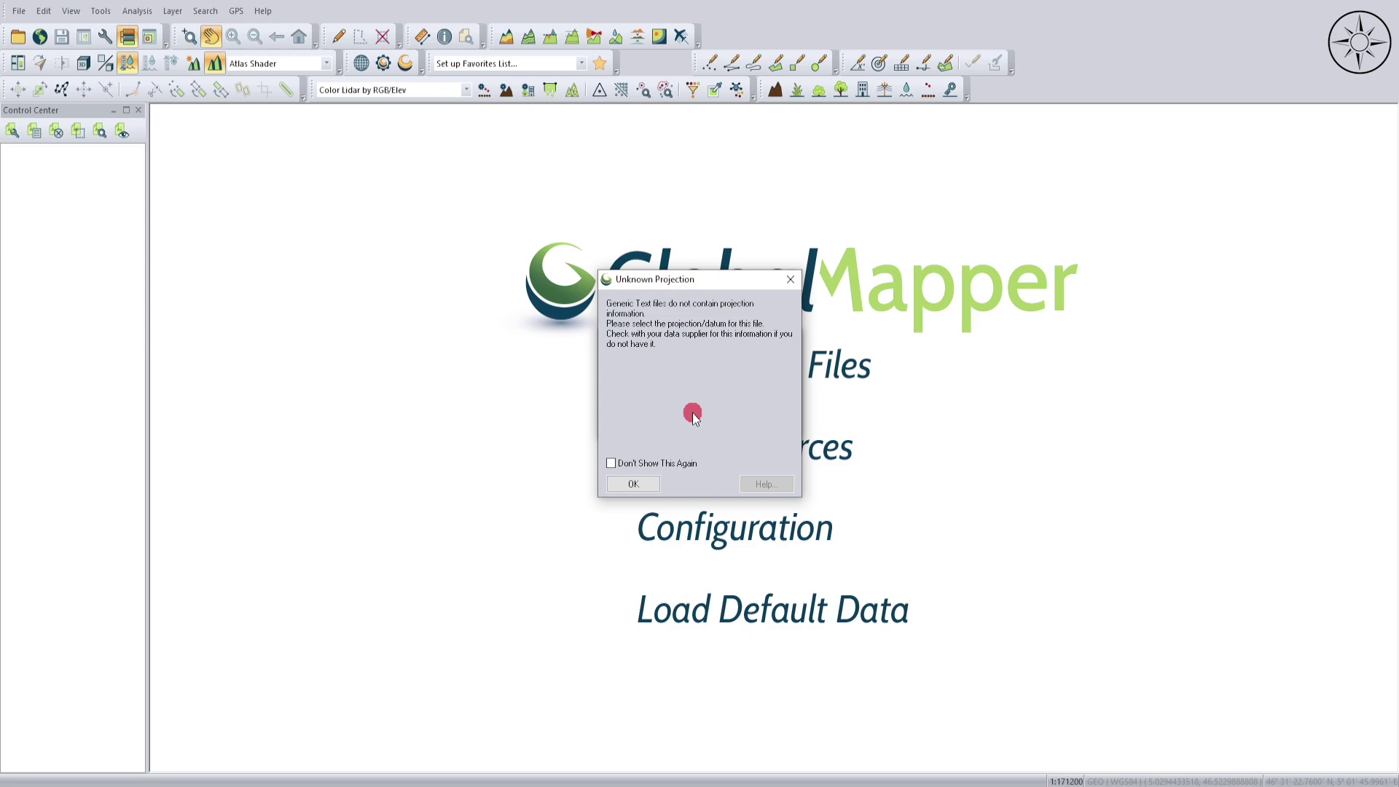
Step: Assign Geographic WGS84 as the projection of the loaded path points
{"action": "left_click", "coordinate": [633, 483]}
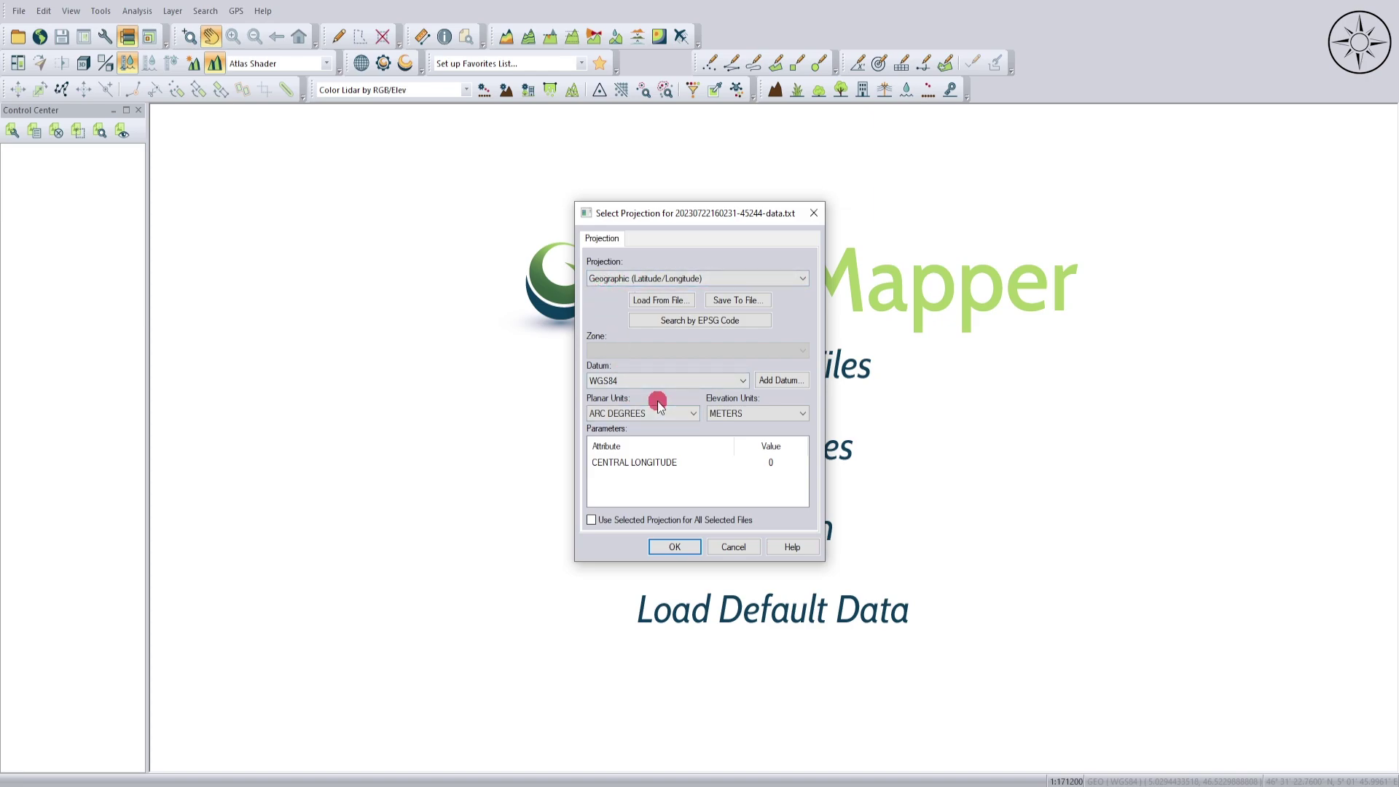
{"action": "left_click", "coordinate": [677, 548]}
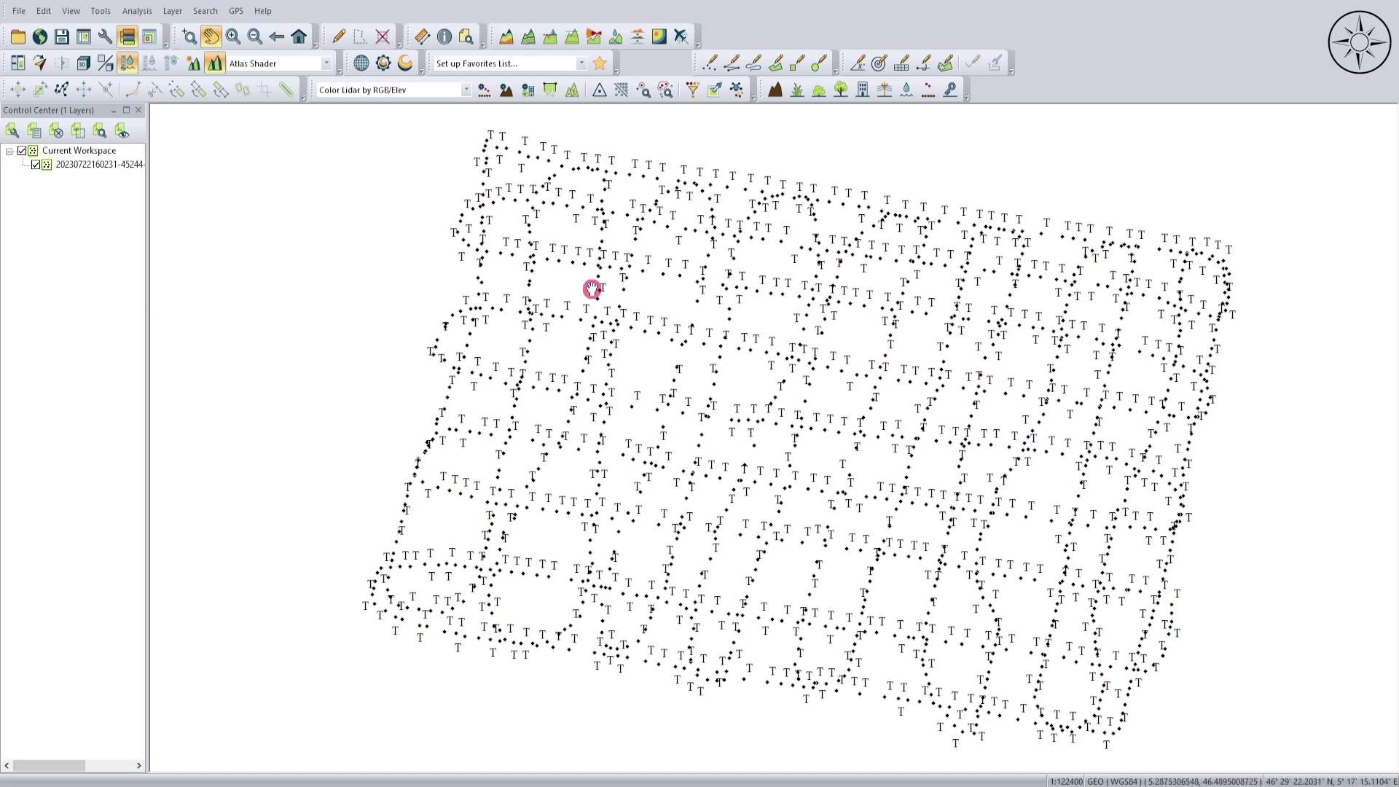
{"action": "left_click", "coordinate": [125, 164]}
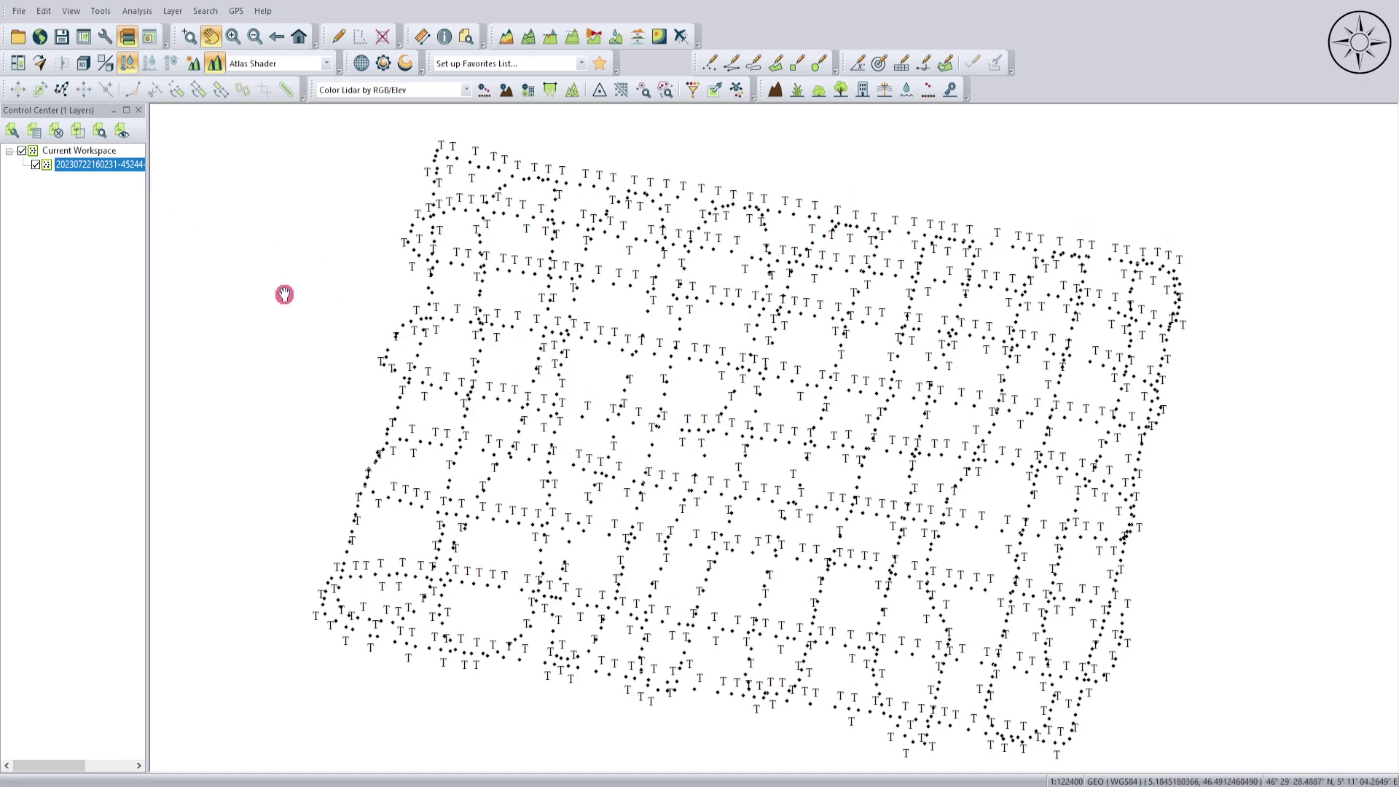
Step: Remove the point labels by setting Name to Do Not Use an Attribute Value
{"action": "double_click", "coordinate": [100, 165]}
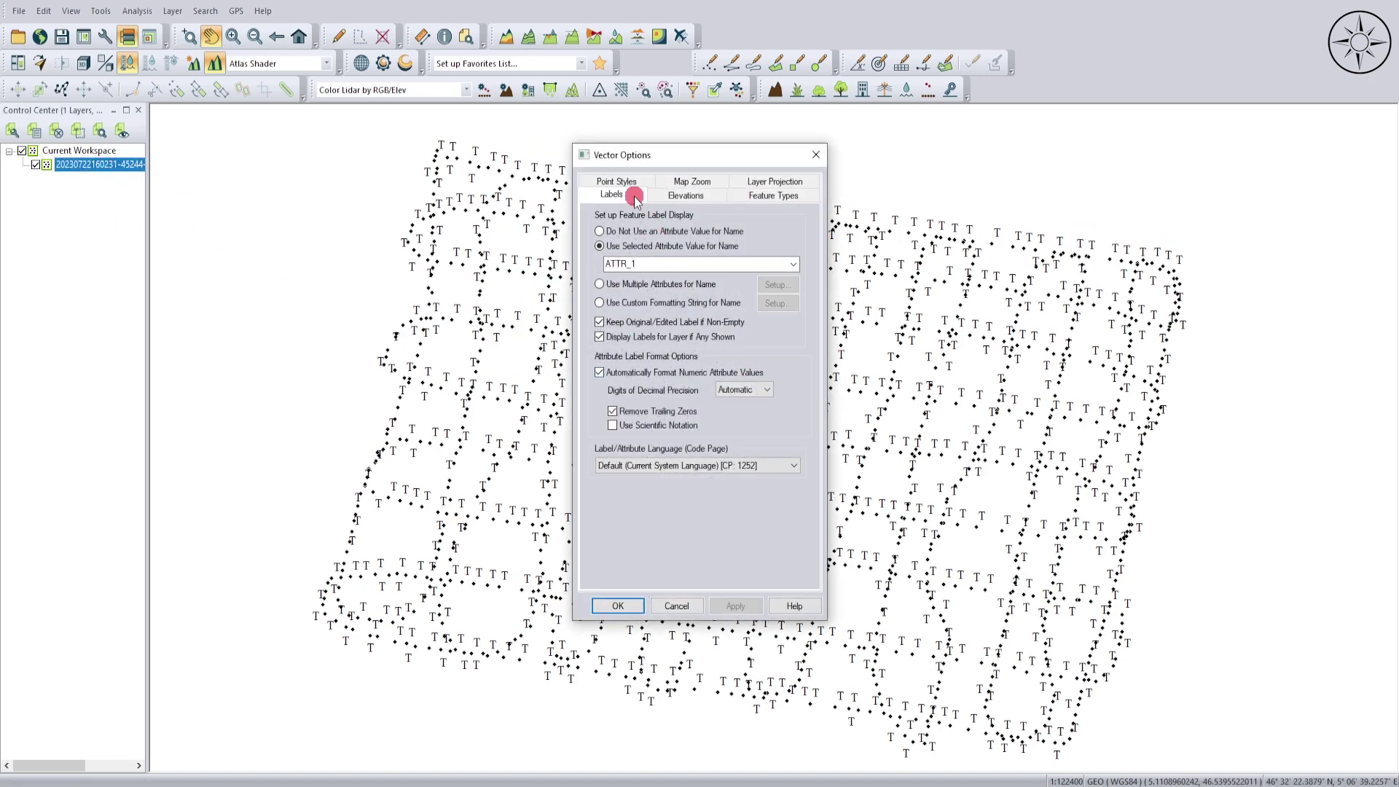
{"action": "left_click", "coordinate": [655, 233]}
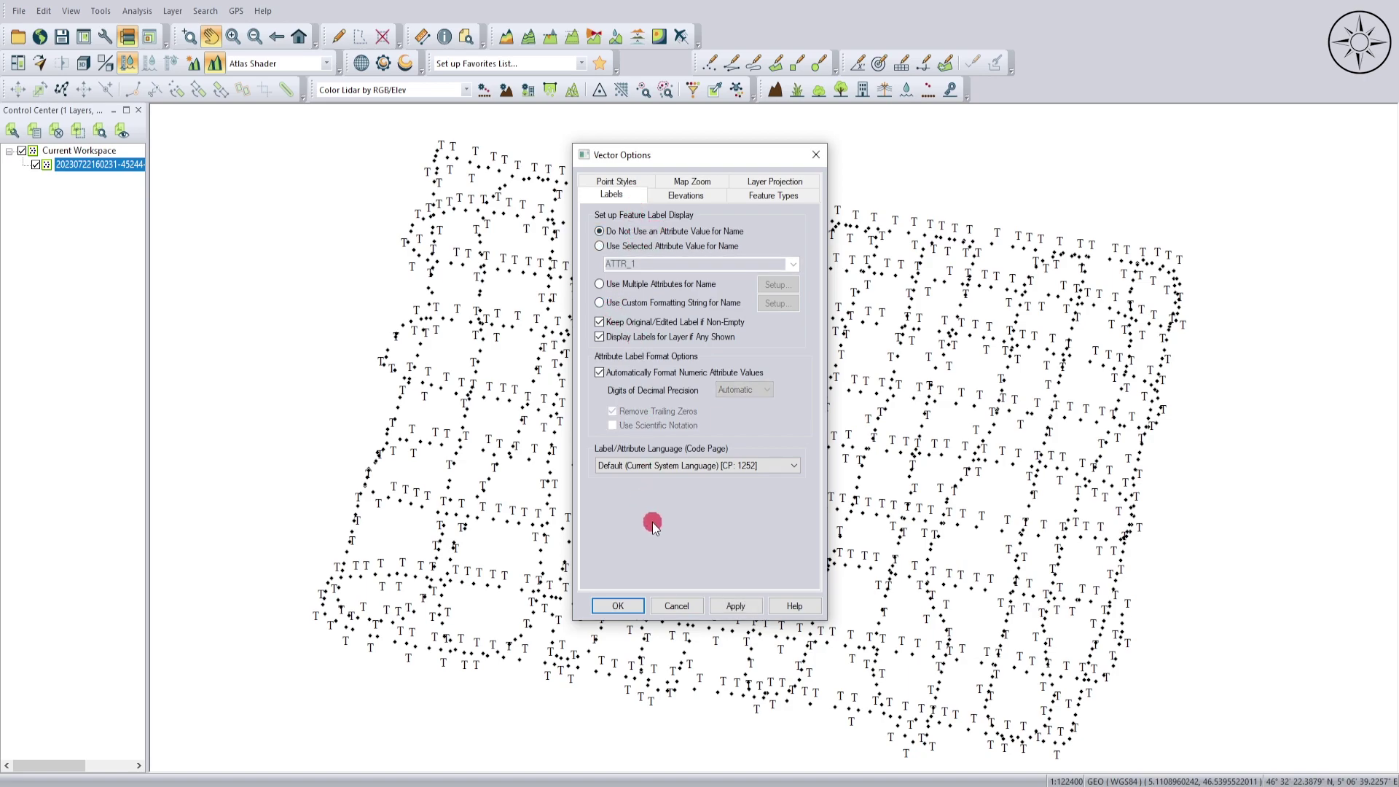
{"action": "left_click", "coordinate": [736, 606]}
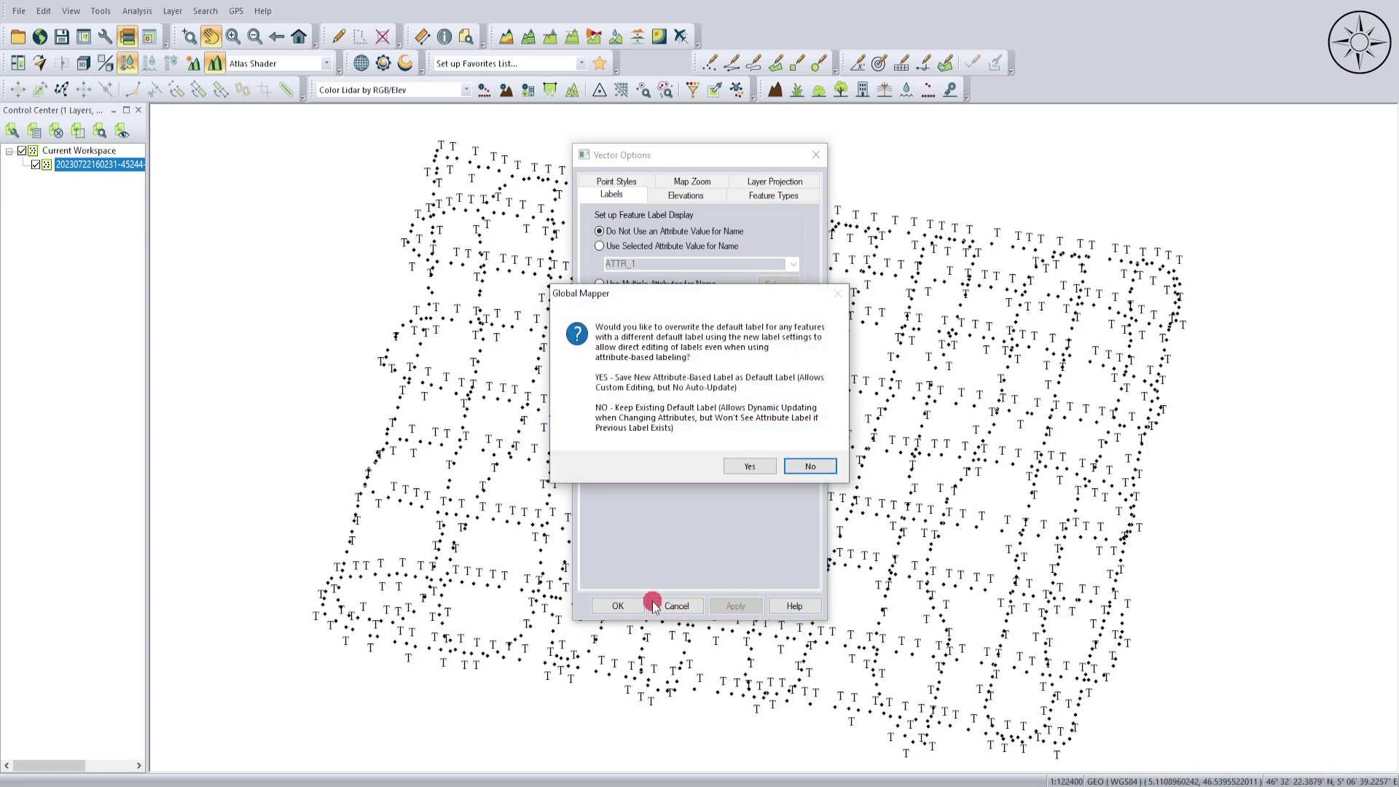
{"action": "left_click", "coordinate": [745, 465]}
{"action": "left_click", "coordinate": [621, 606]}
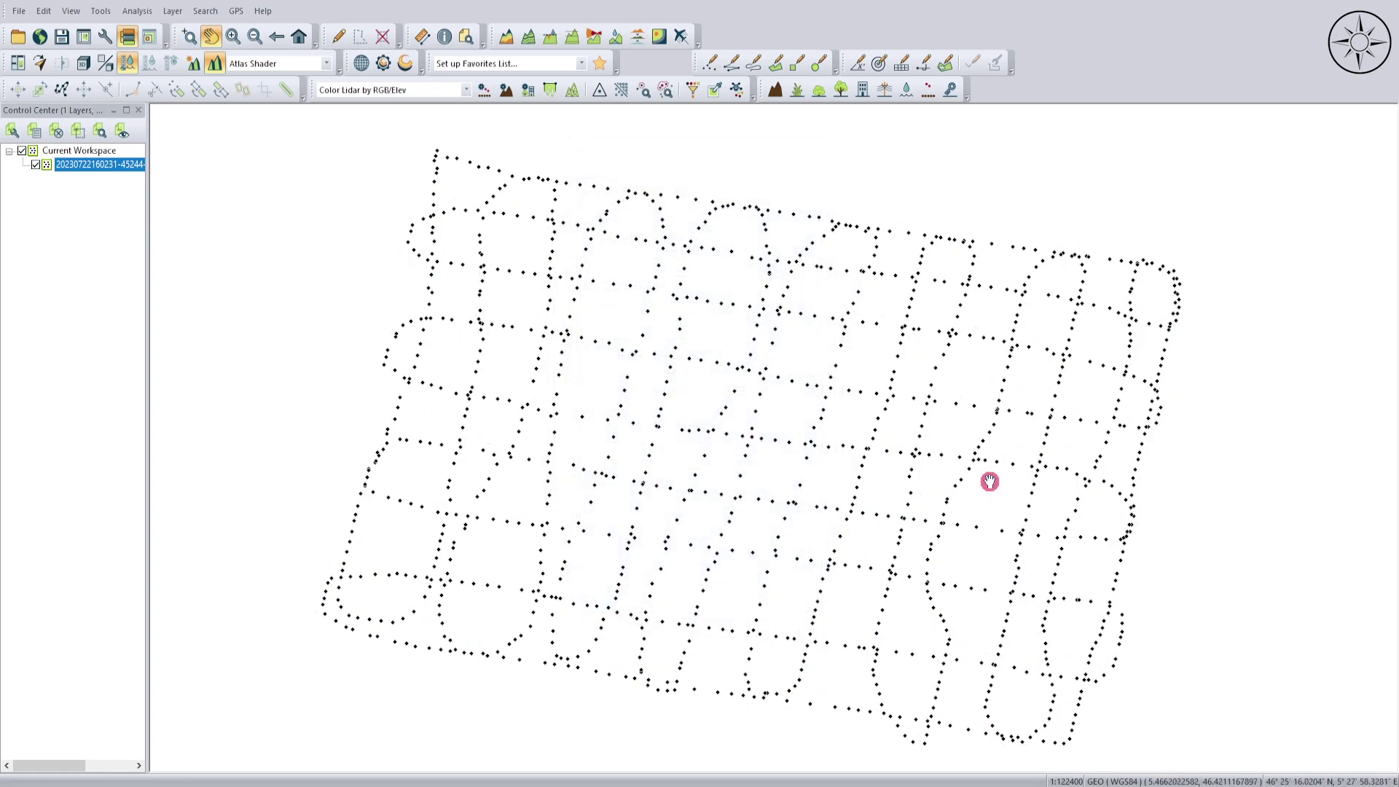
{"action": "left_click_drag", "start_coordinate": [963, 480], "coordinate": [987, 466]}
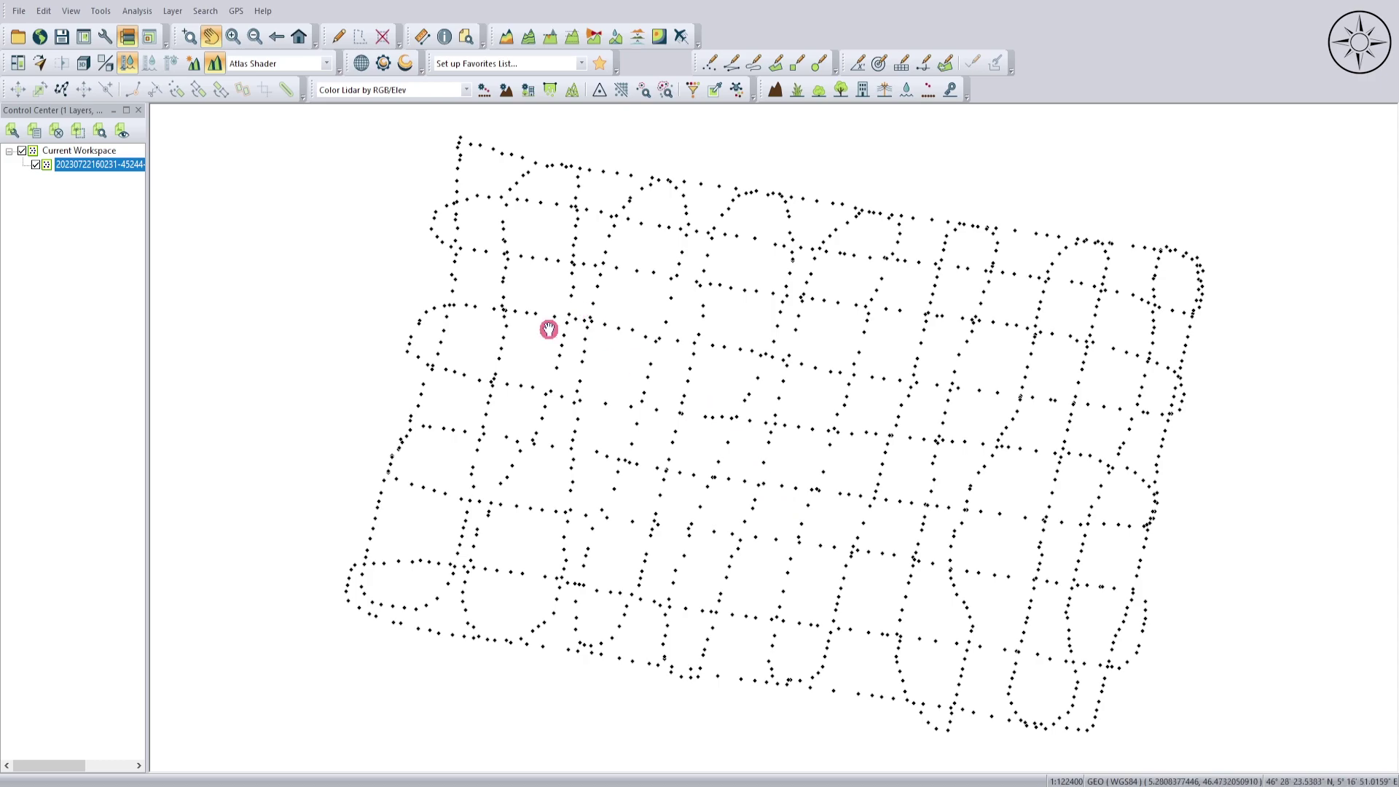
Step: Generate an elevation grid from the loaded points with default tiling and grid bounds
{"action": "left_click", "coordinate": [506, 38]}
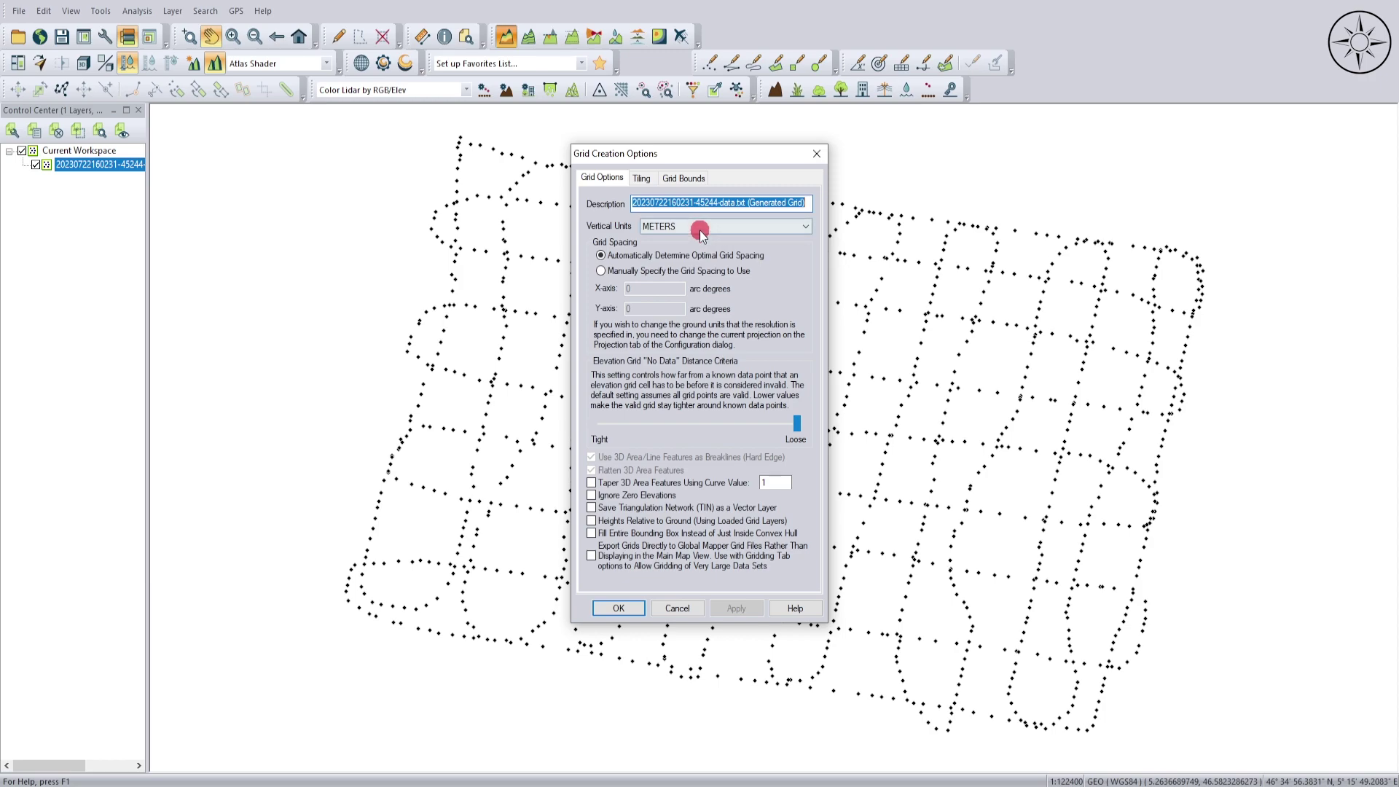
{"action": "left_click", "coordinate": [641, 178]}
{"action": "left_click", "coordinate": [671, 176]}
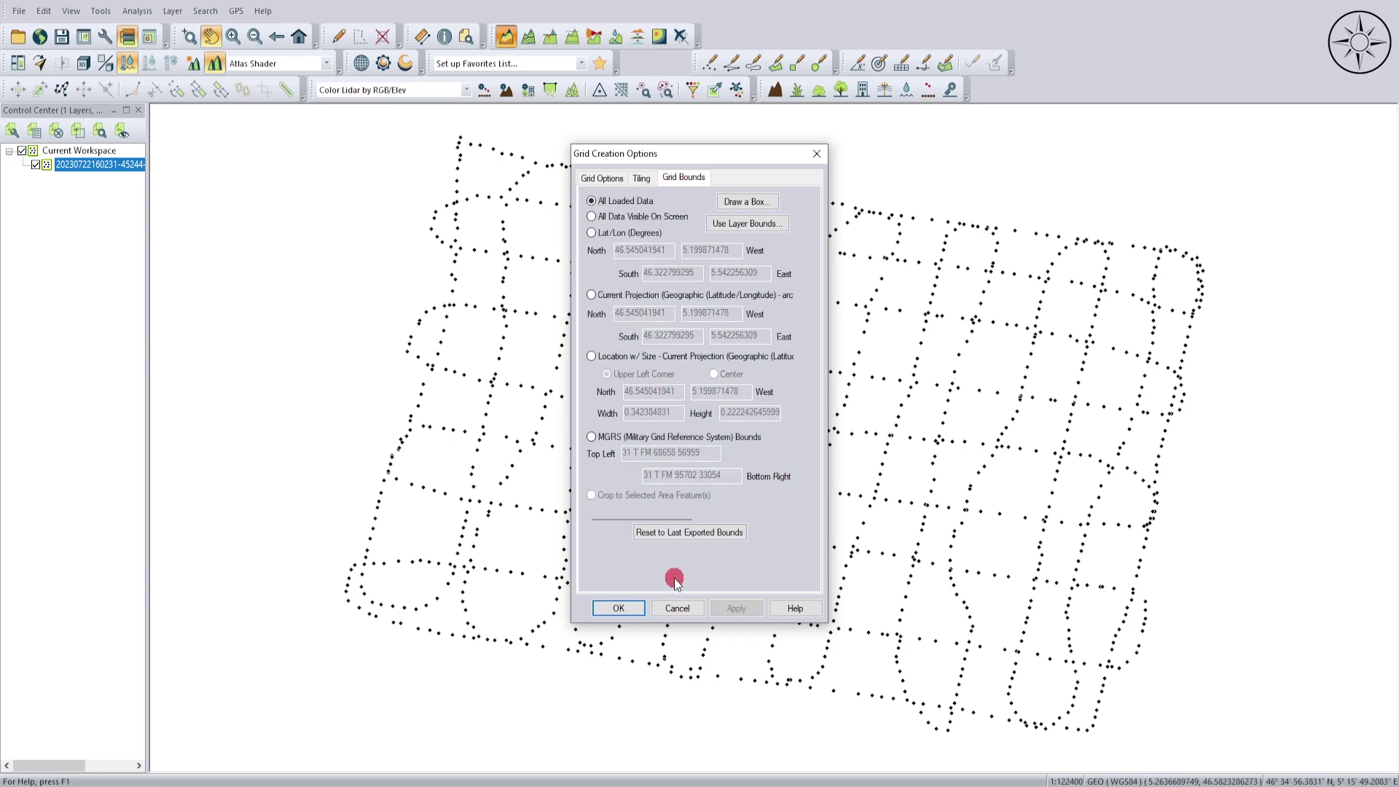
{"action": "left_click", "coordinate": [625, 609]}
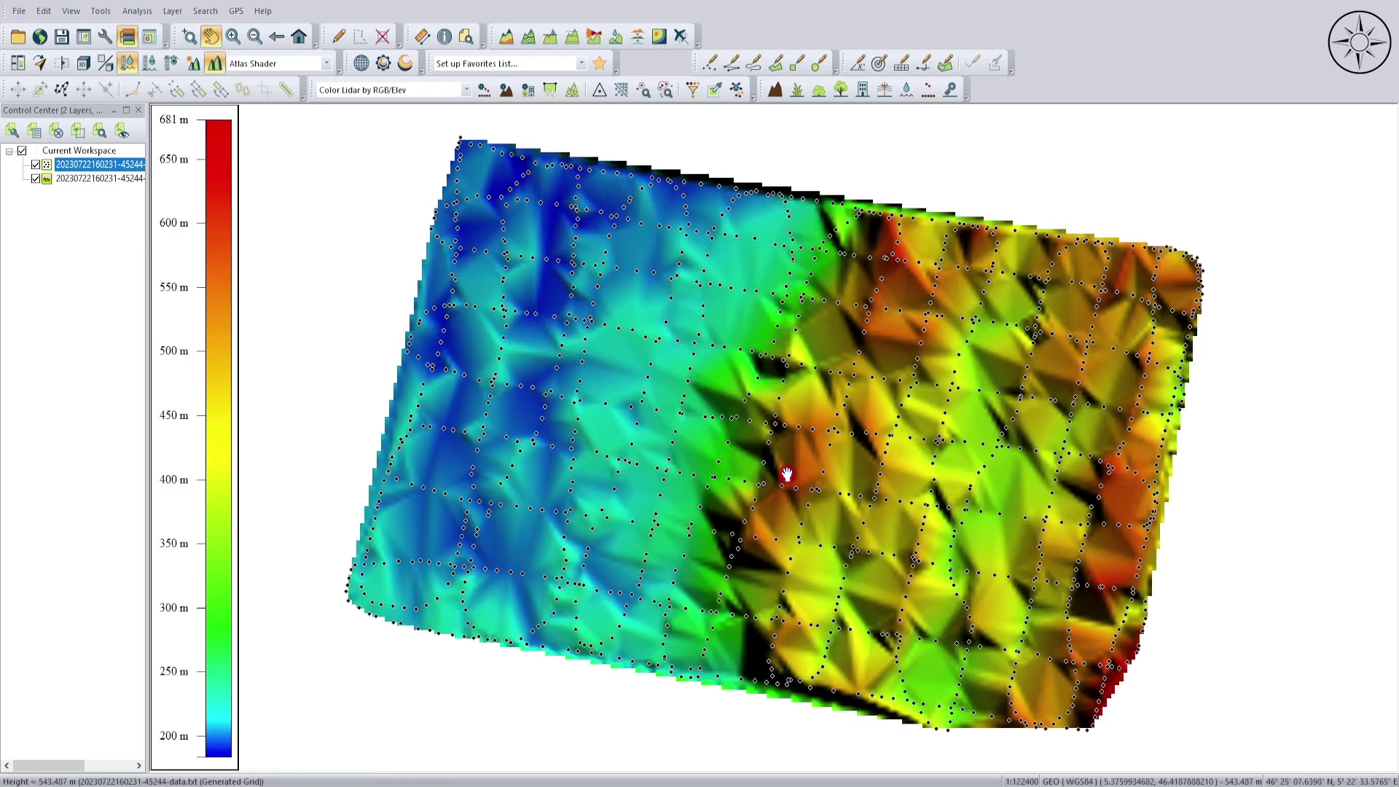
{"action": "scroll", "coordinate": [789, 468], "scroll_direction": "down", "scroll_amount": 1}
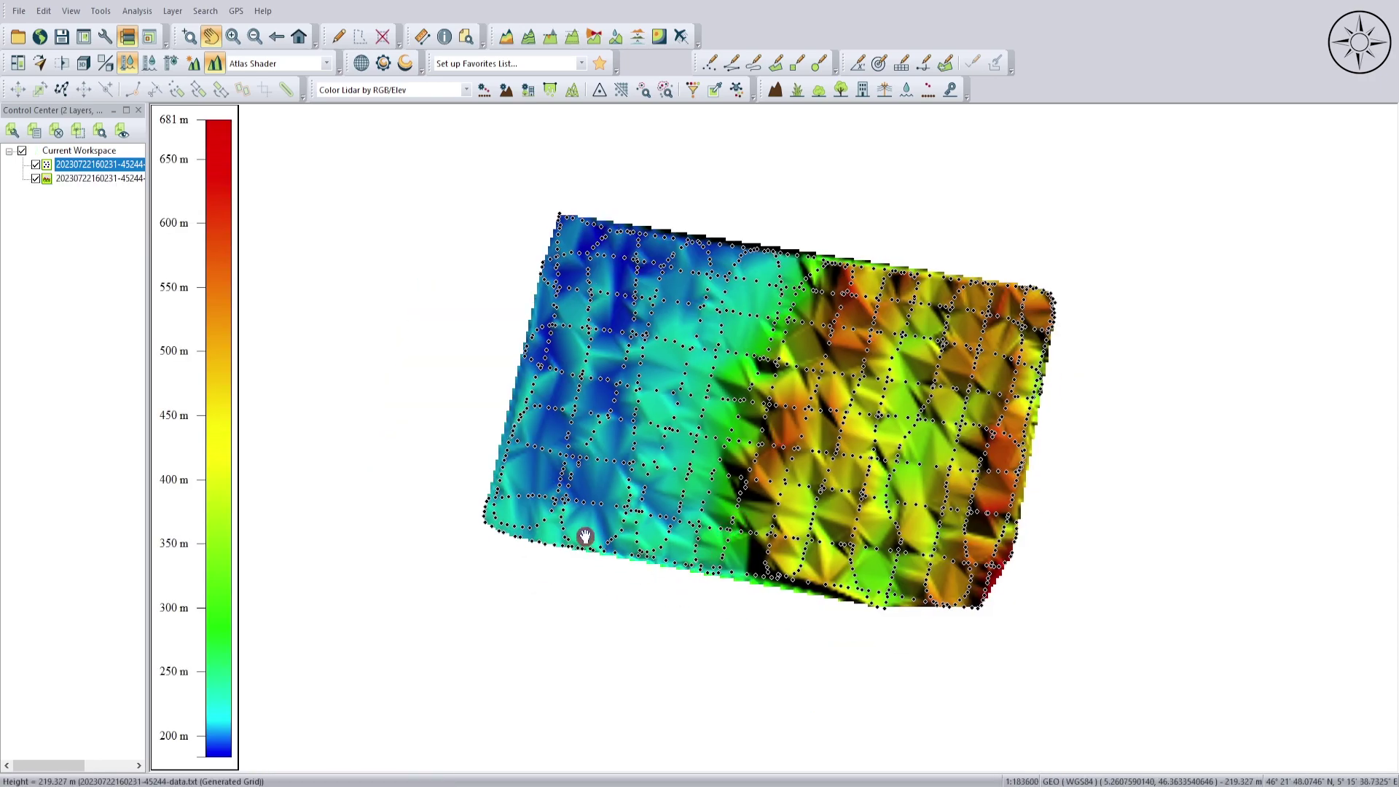
Step: Hide the point layer to leave the 200–681 m colour-shaded grid visible
{"action": "left_click", "coordinate": [35, 165]}
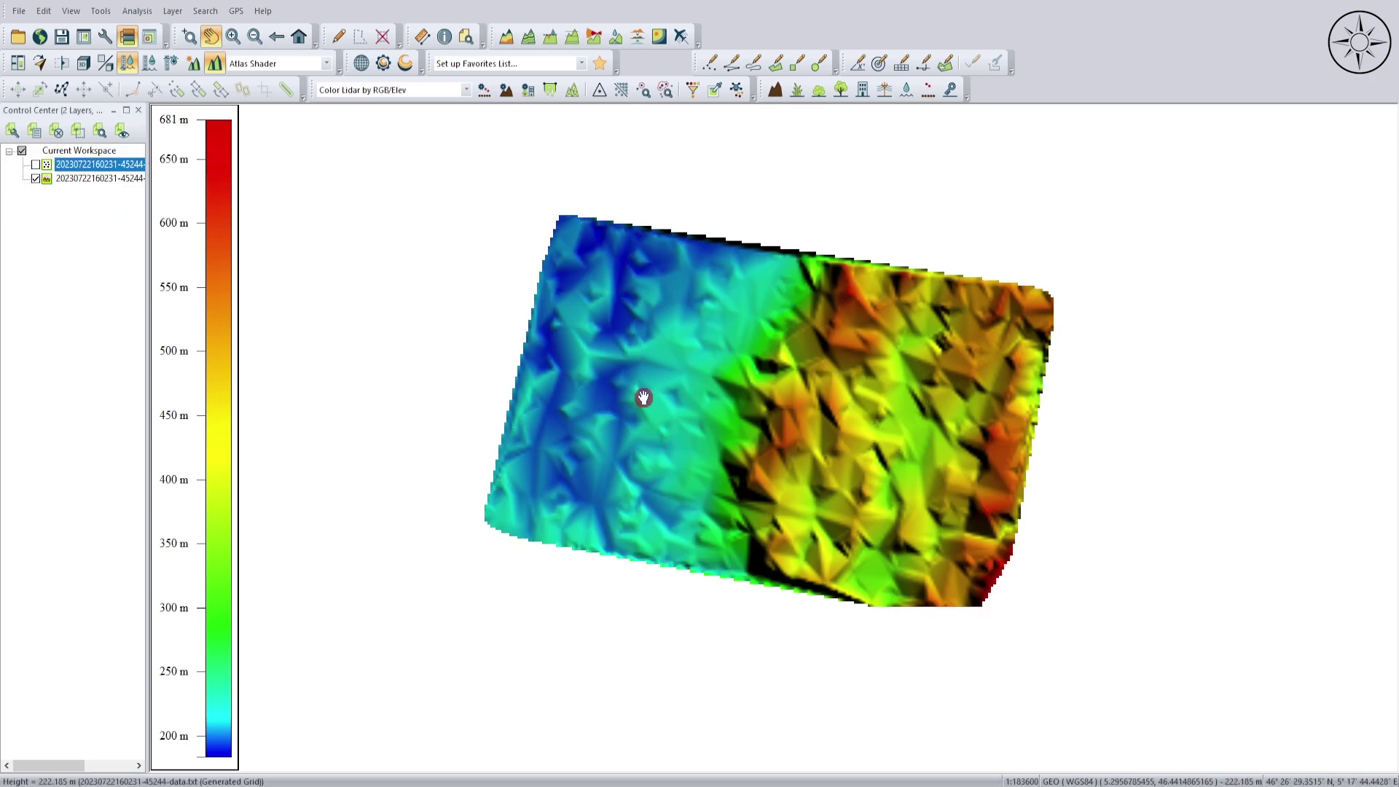
{"action": "scroll", "coordinate": [643, 398], "scroll_direction": "down", "scroll_amount": 1}
{"action": "scroll", "coordinate": [643, 398], "scroll_direction": "up", "scroll_amount": 1}
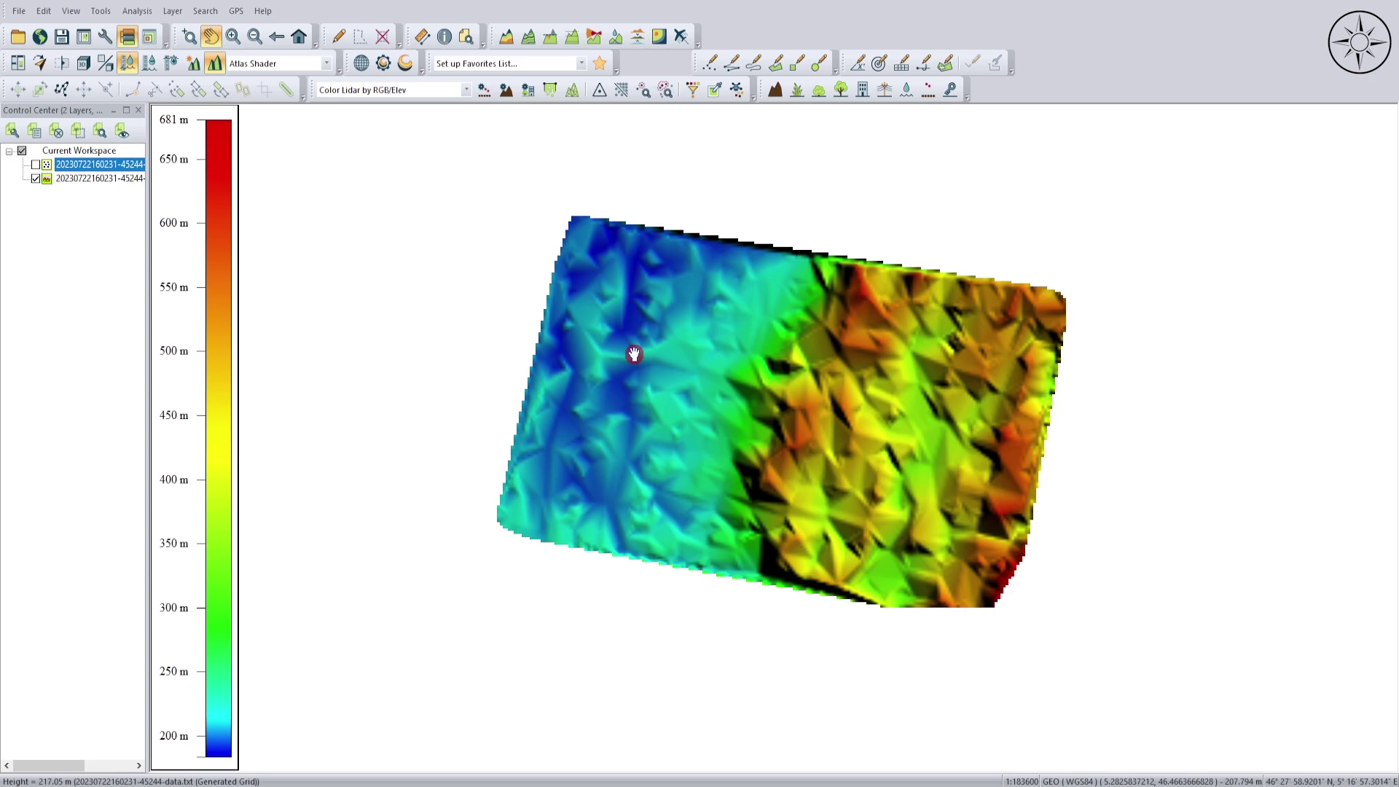
Step: Export the grid as a GeoTIFF with default options, saved as dem
{"action": "left_click", "coordinate": [19, 11]}
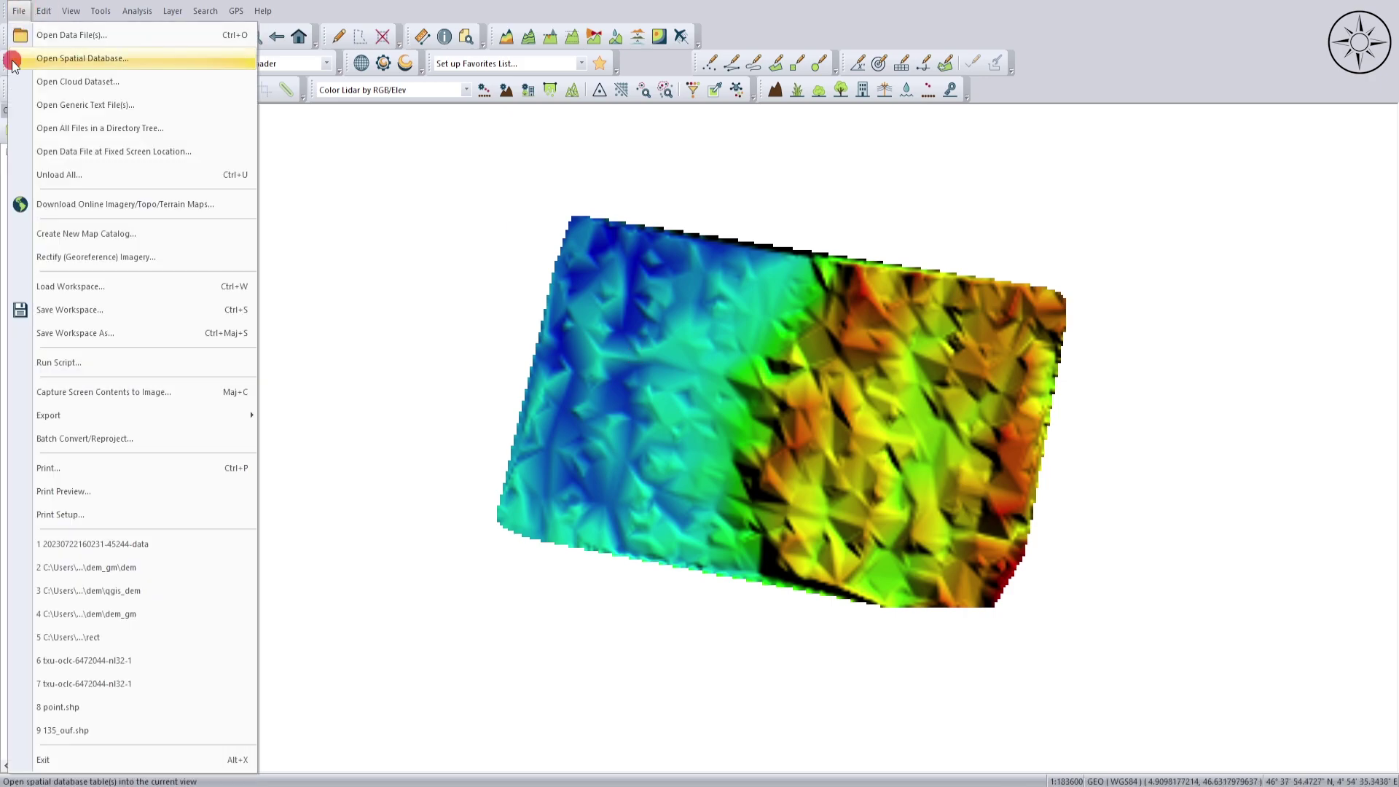
{"action": "mouse_move", "coordinate": [203, 414]}
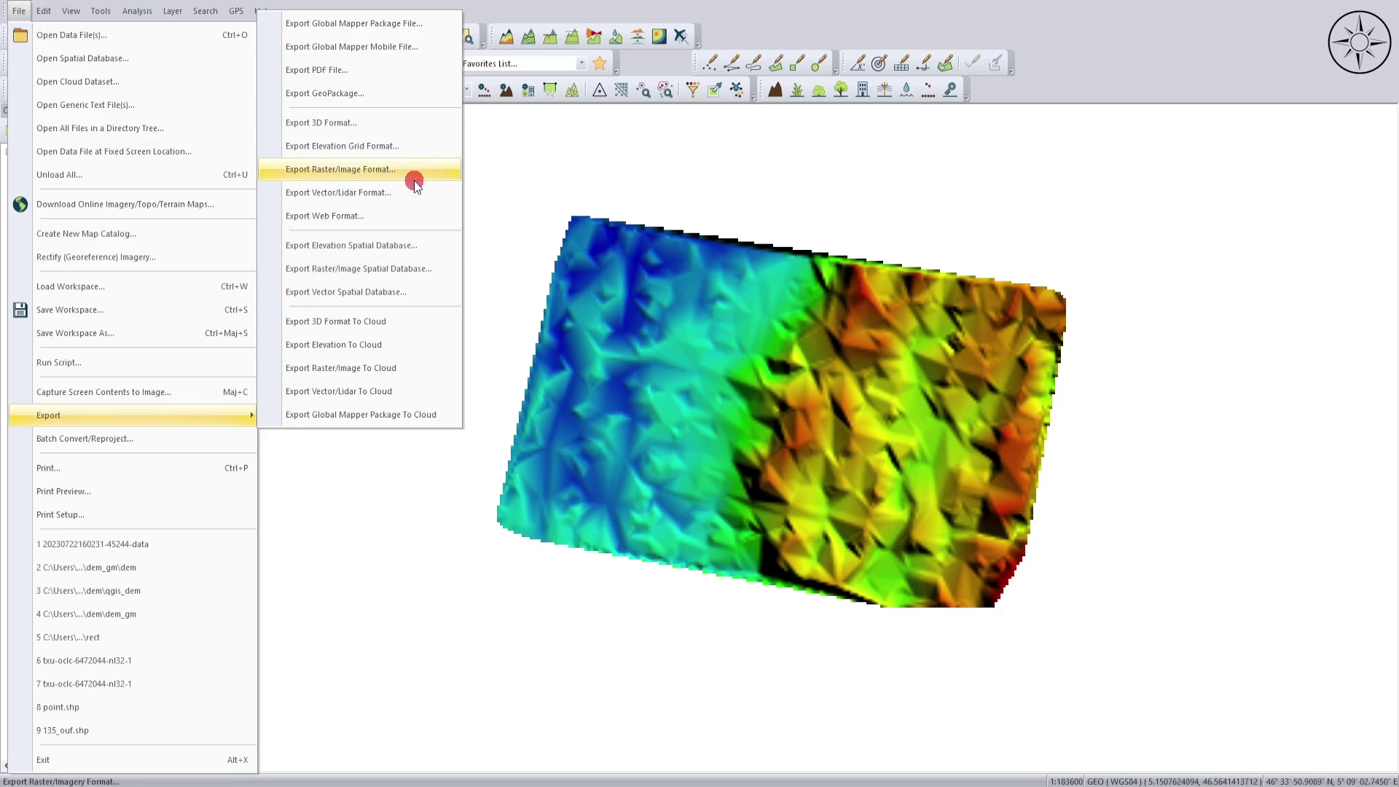
{"action": "left_click", "coordinate": [415, 151]}
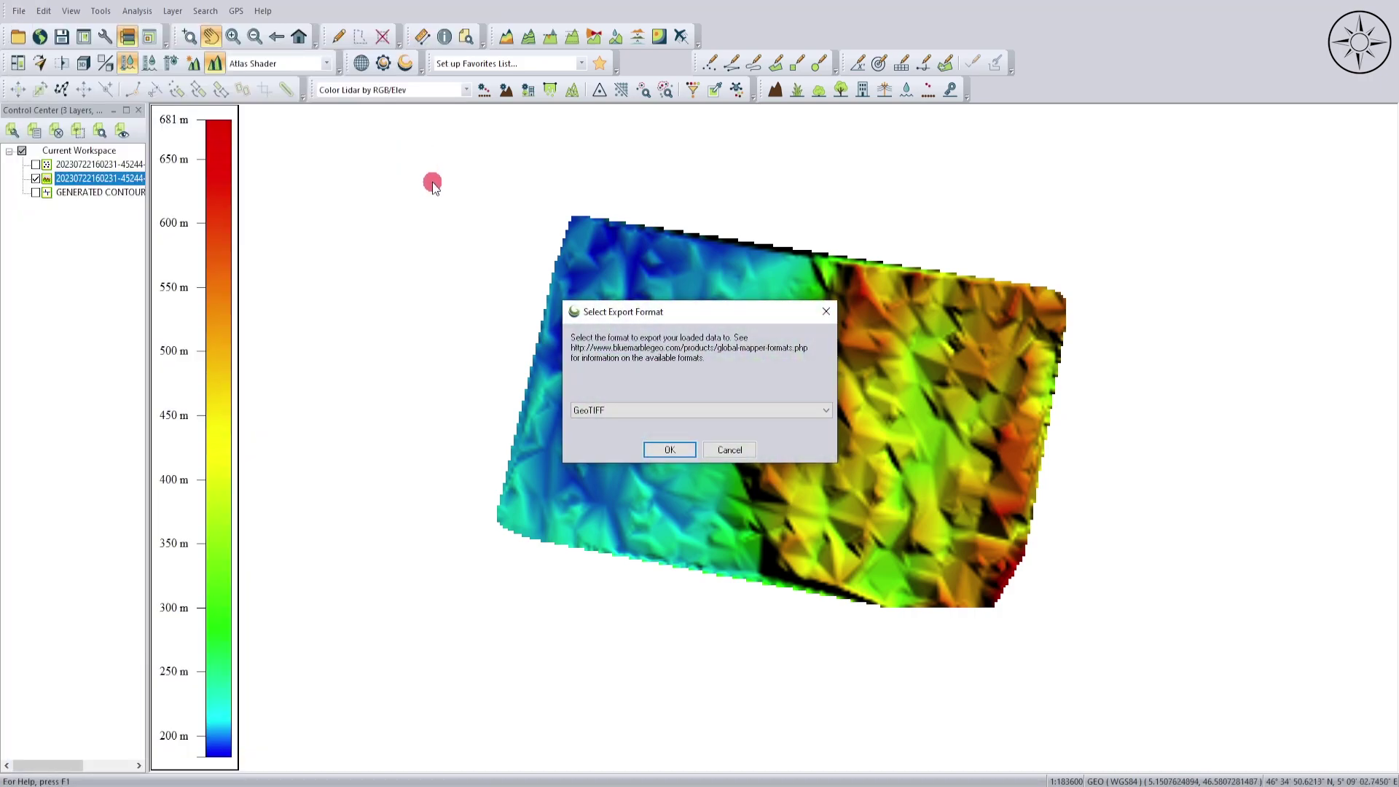
{"action": "left_click", "coordinate": [671, 451]}
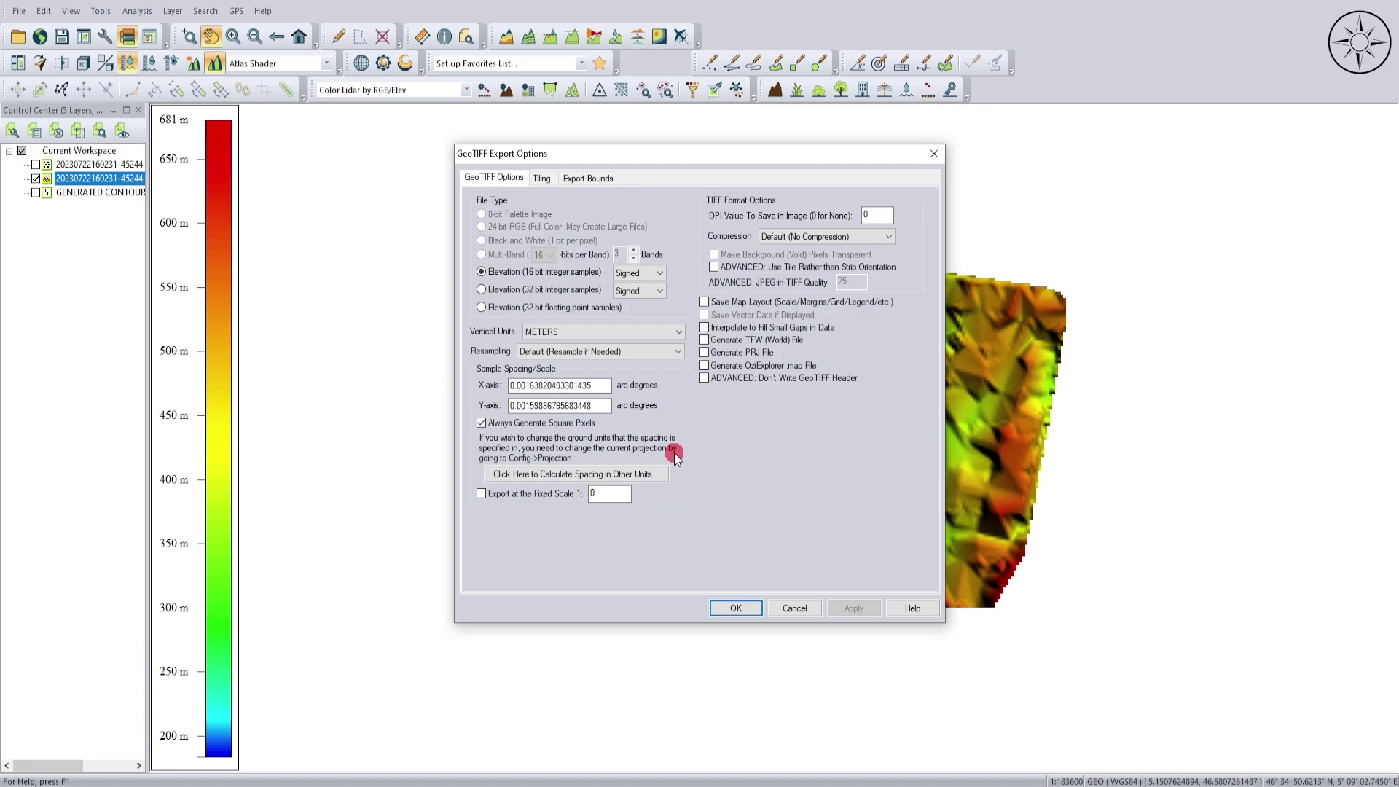
{"action": "left_click", "coordinate": [737, 608]}
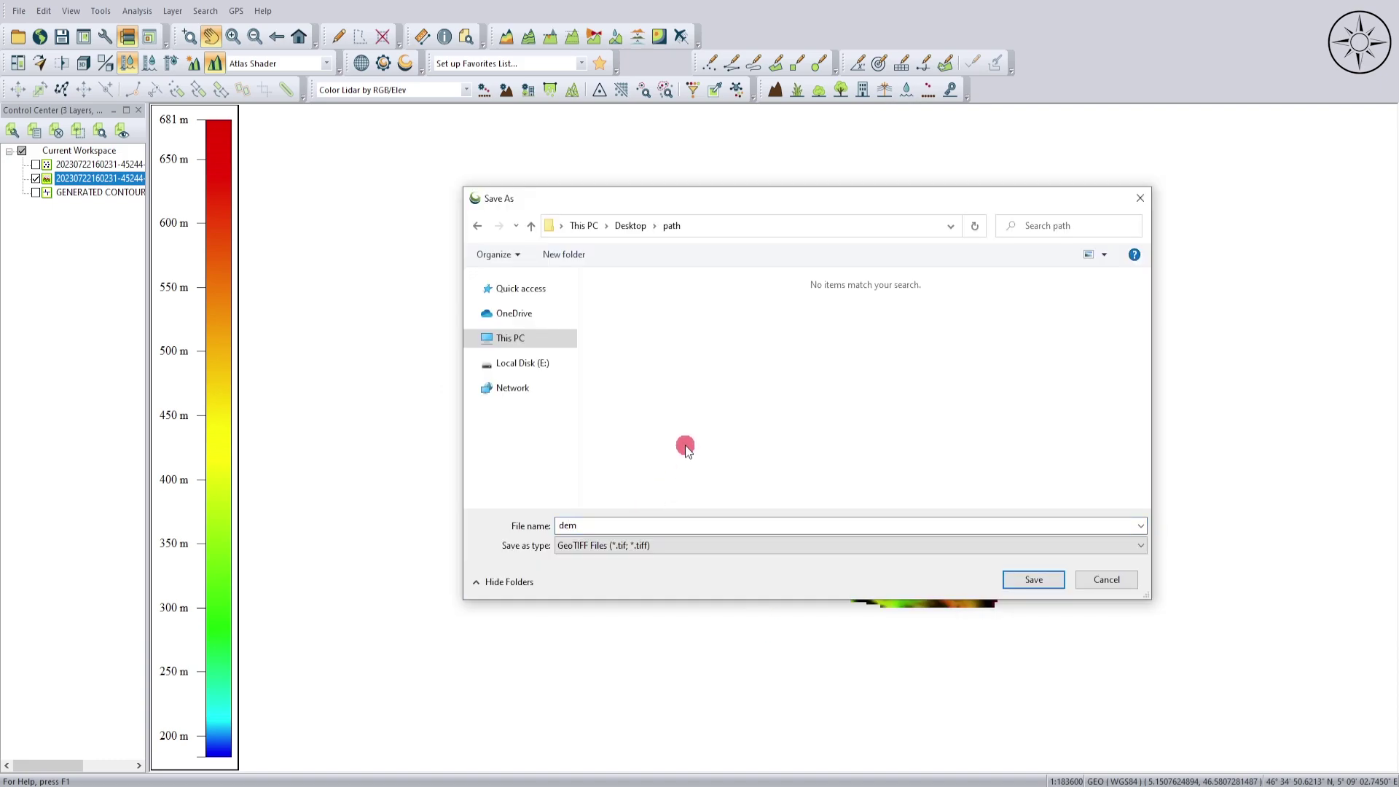
{"action": "left_click", "coordinate": [1031, 579]}
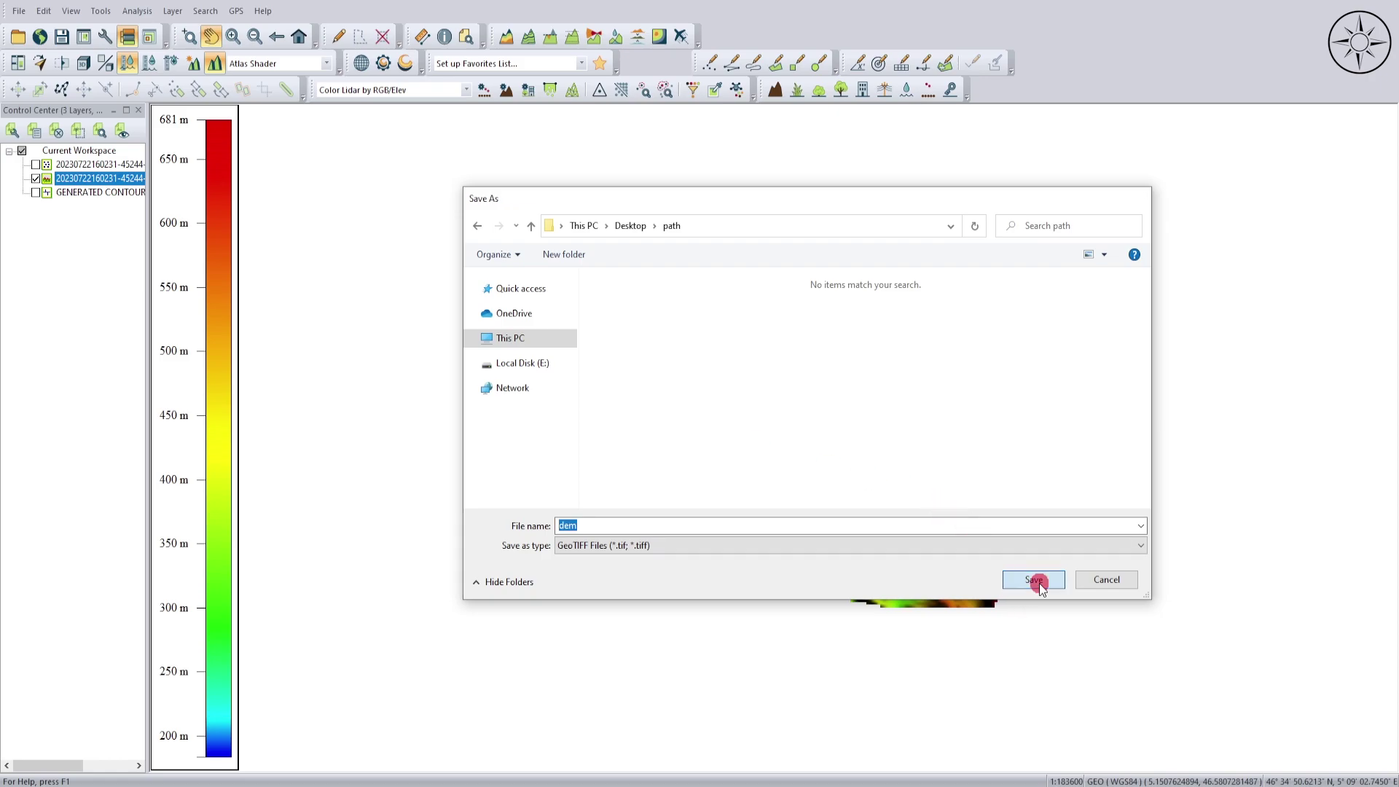